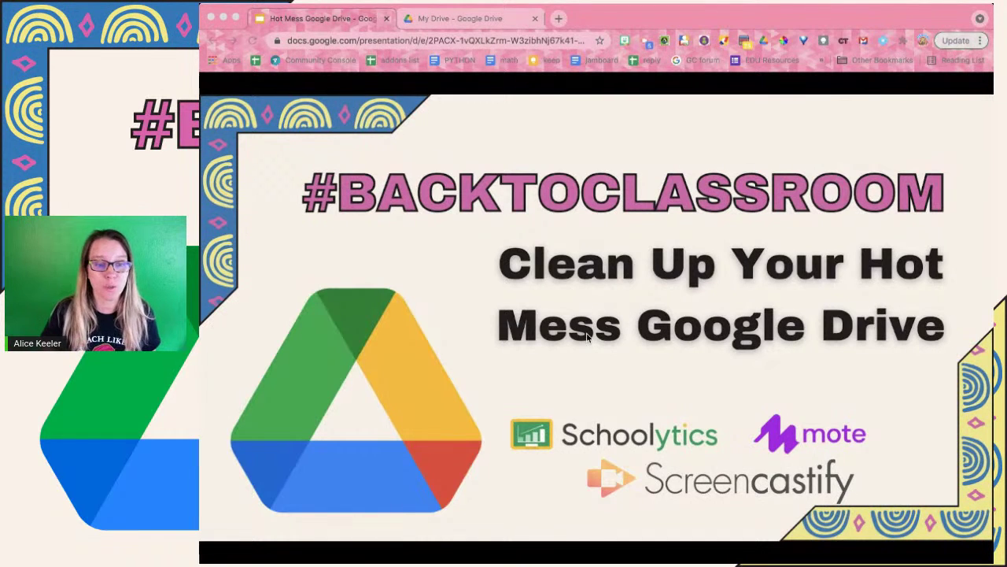
click(706, 283)
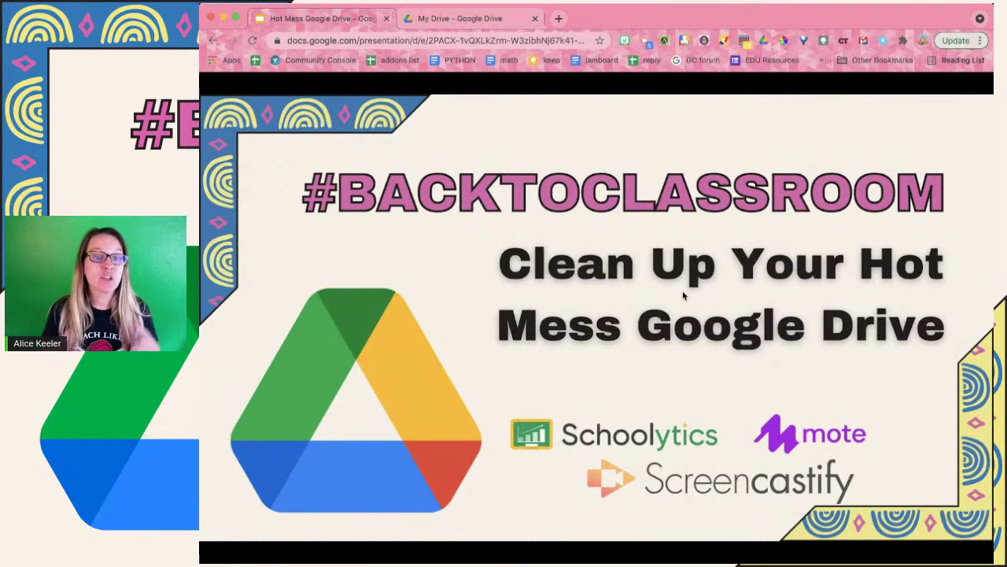
key(Right)
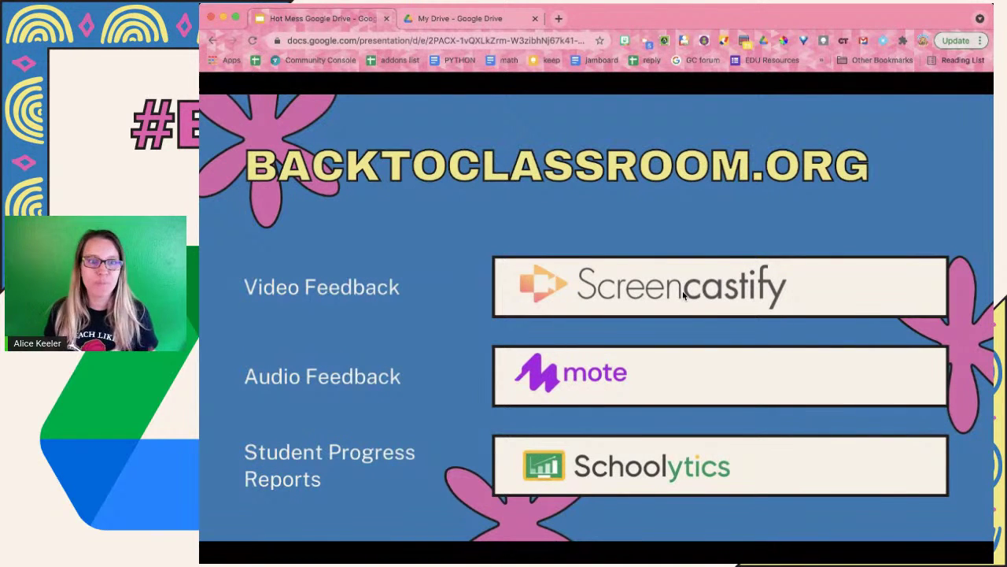
key(Left)
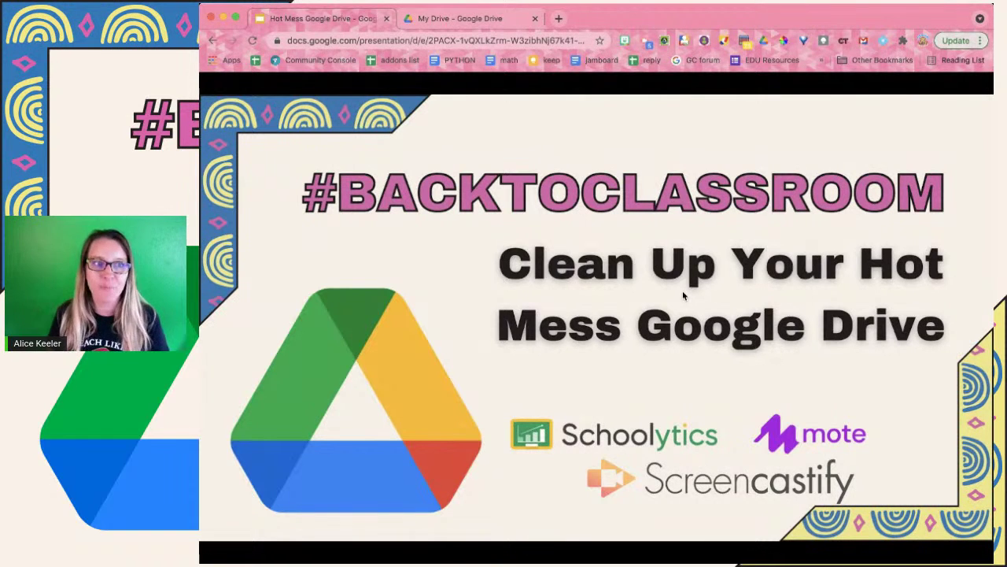
Switch to the My Drive page in Google Drive and look through its full list of folders and files.
click(519, 23)
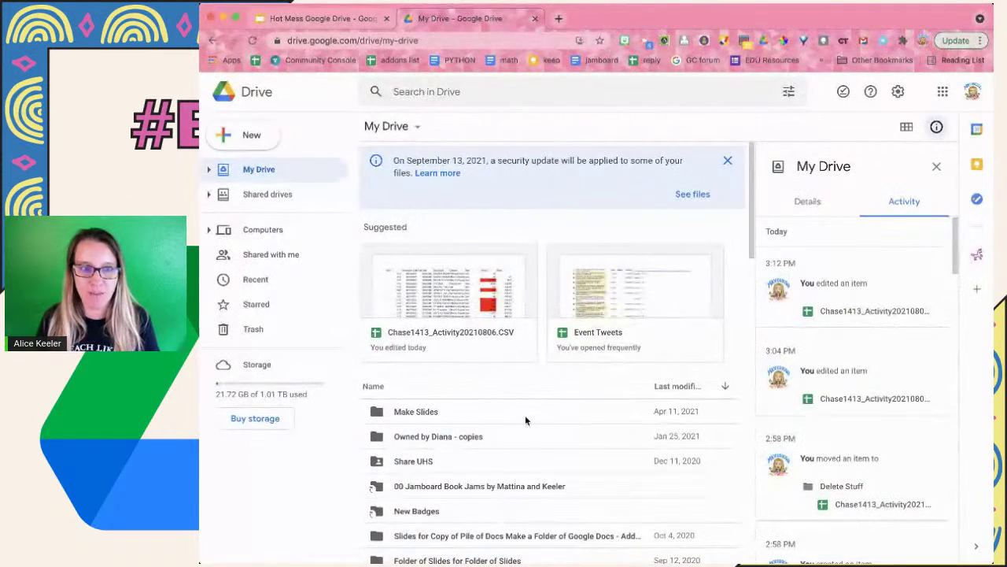
scroll(526, 420, down, 5)
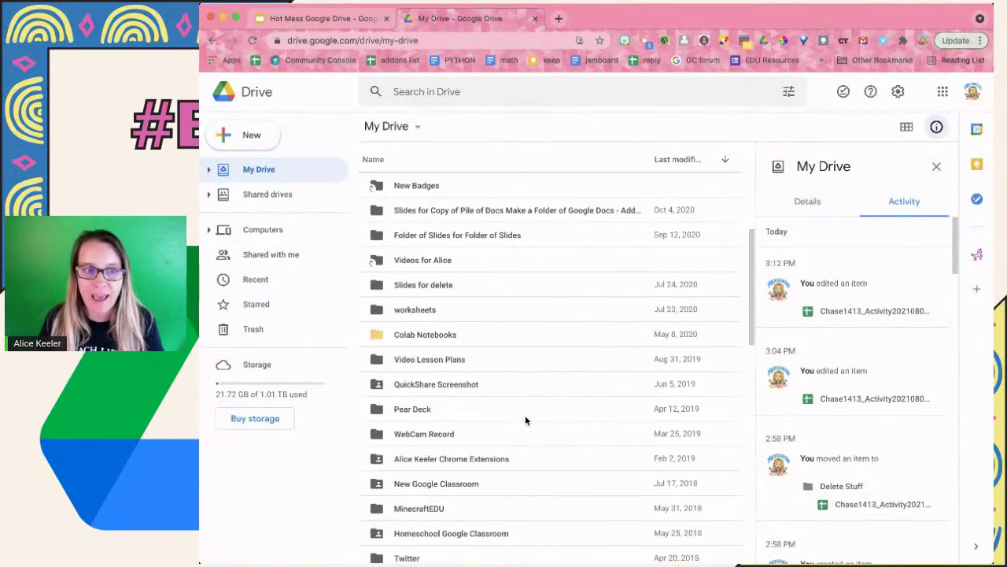
scroll(526, 421, down, 10)
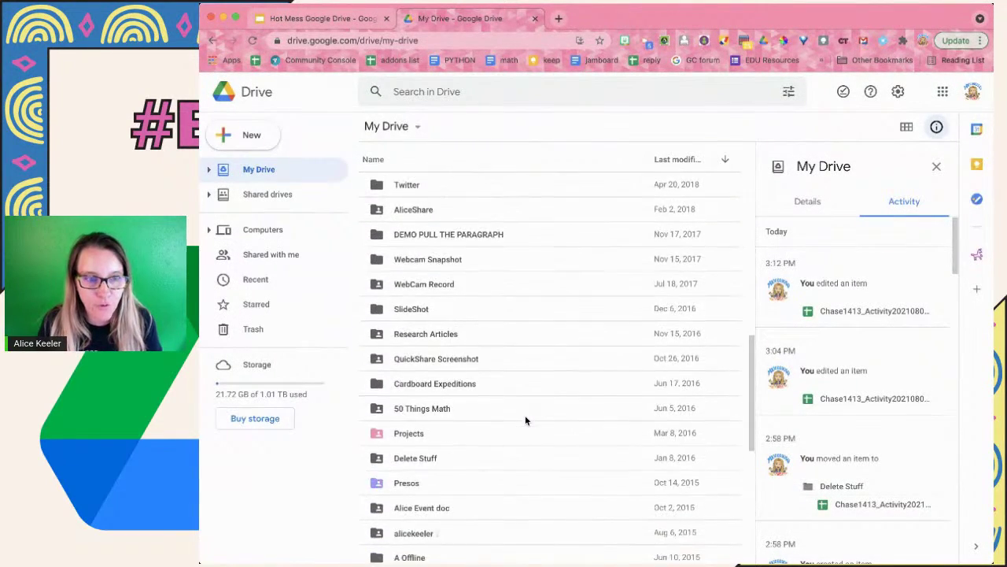
scroll(526, 420, down, 6)
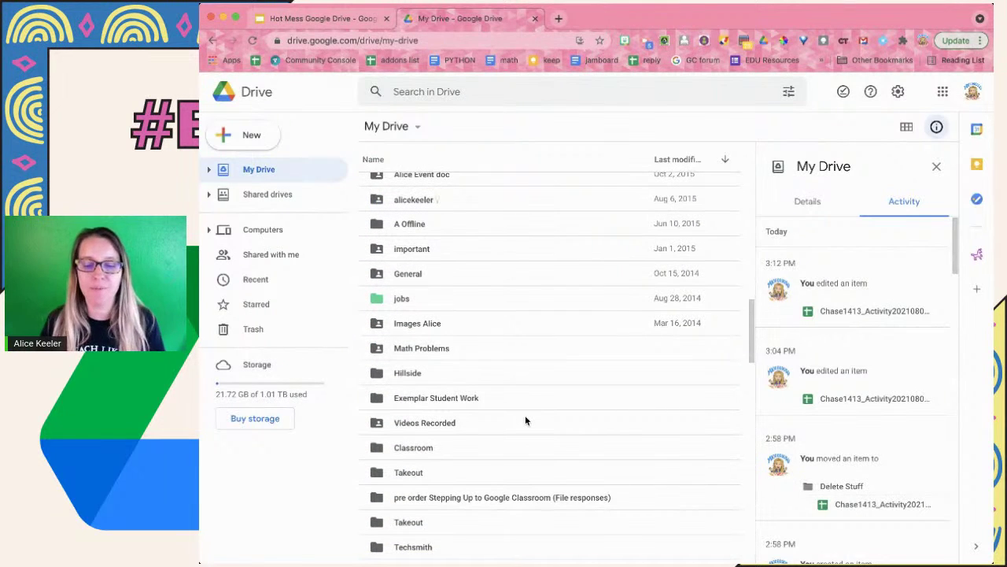
scroll(525, 420, down, 3)
scroll(526, 421, up, 4)
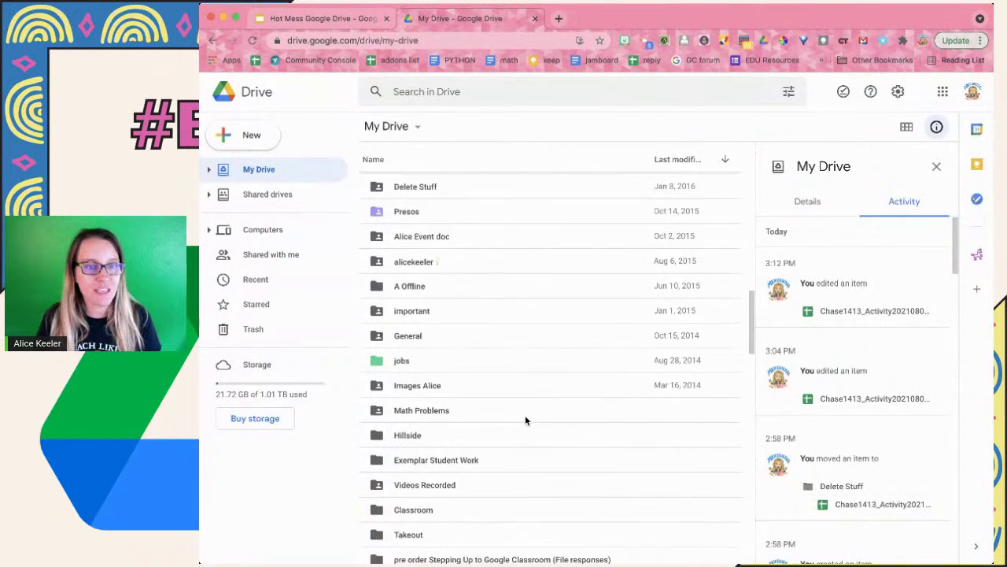
scroll(525, 420, up, 3)
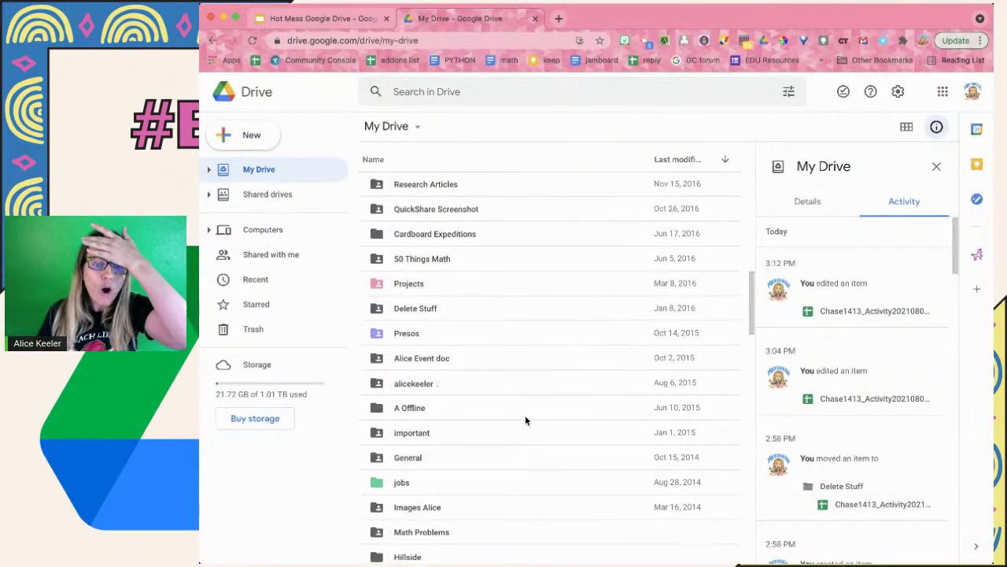
scroll(525, 419, down, 10)
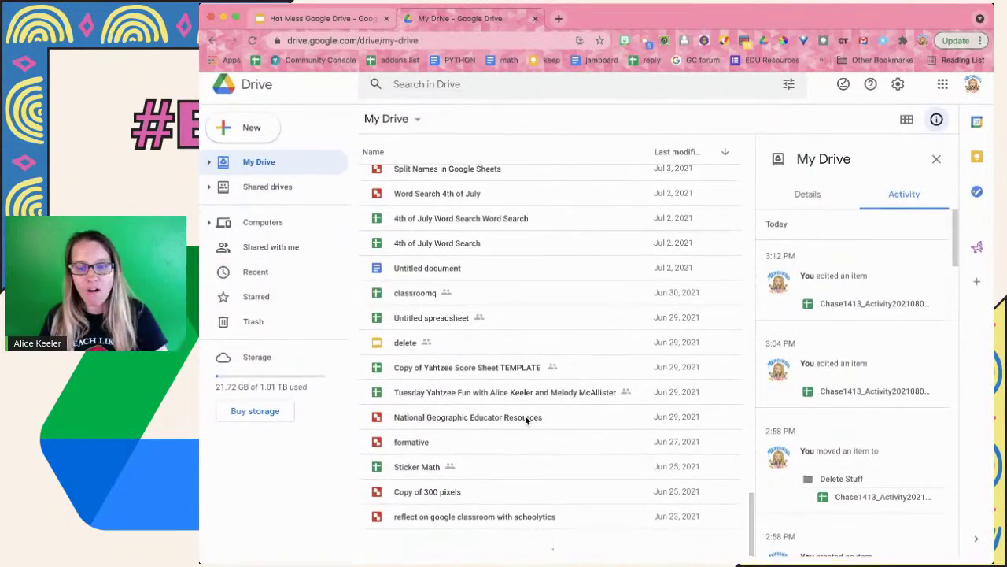
scroll(496, 391, down, 15)
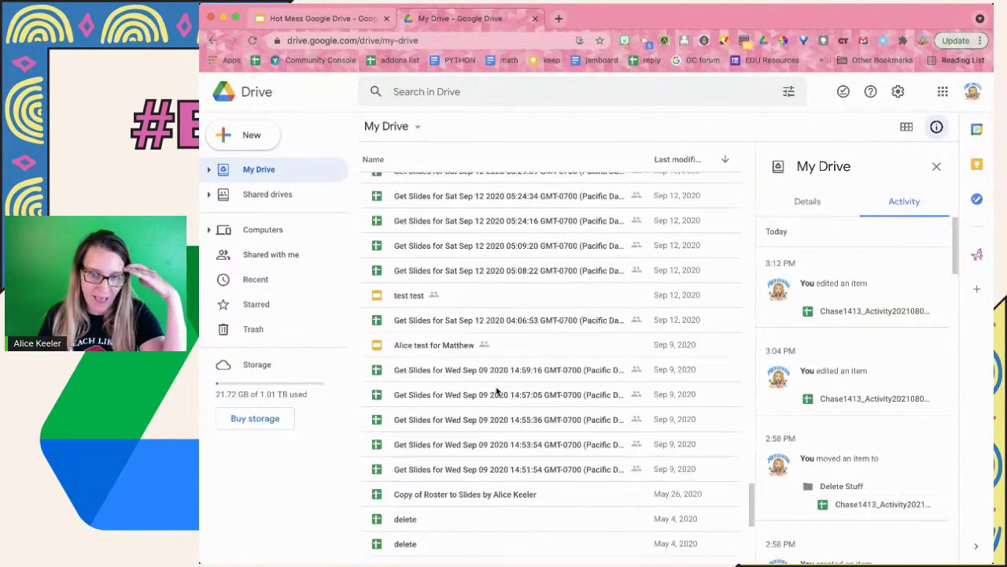
scroll(496, 391, down, 5)
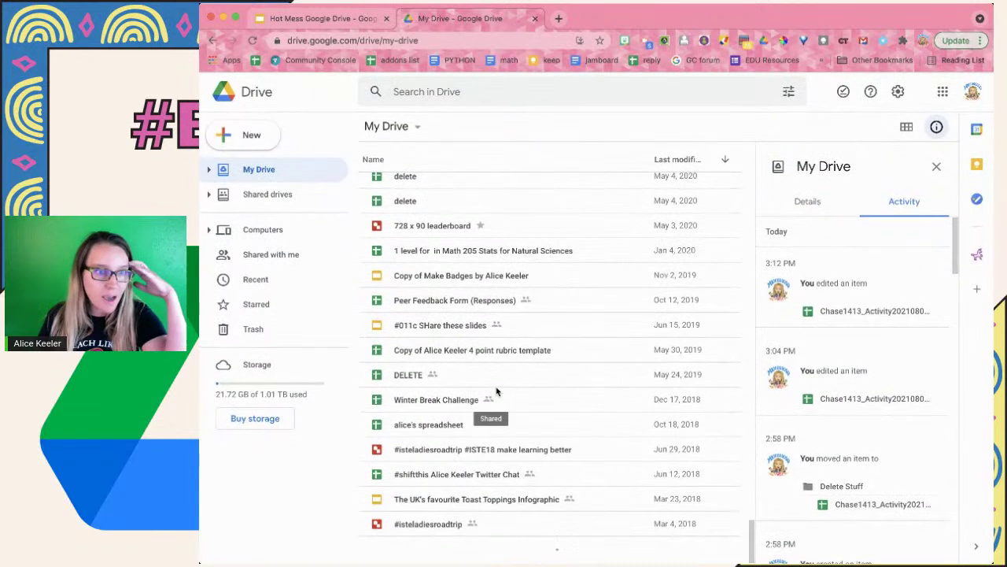
scroll(496, 391, up, 20)
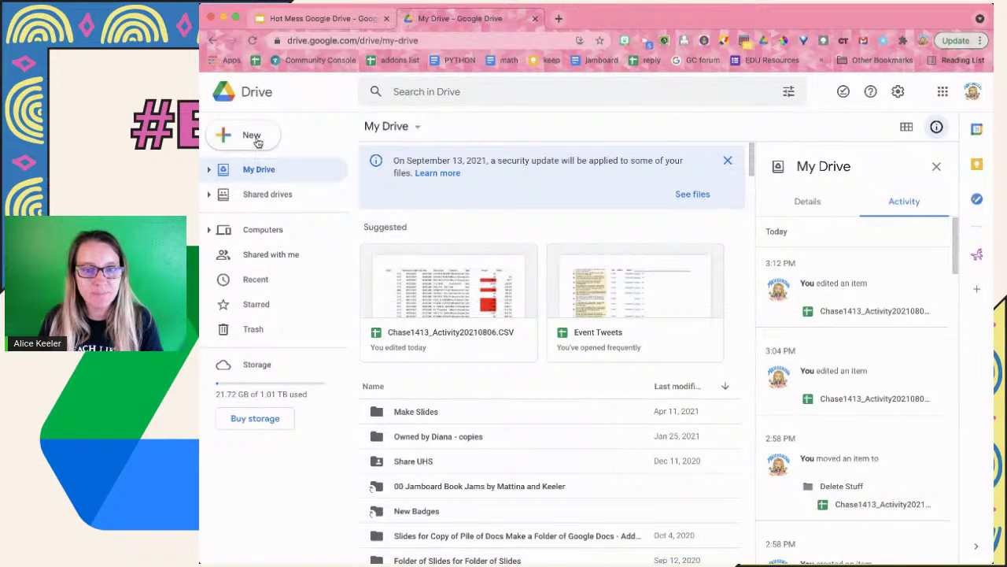
Create a new folder named "0 Hot Mess" in My Drive.
click(250, 138)
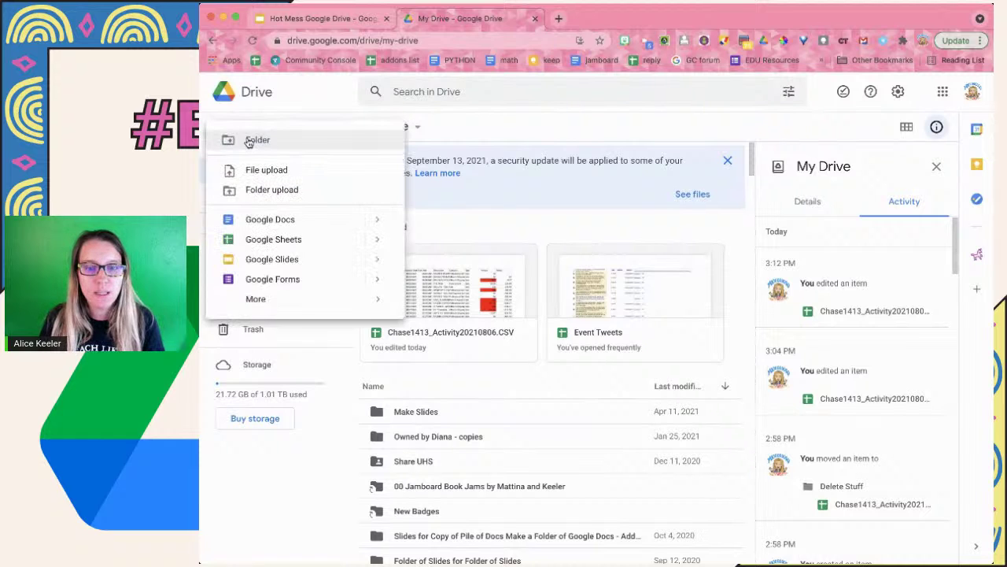
click(260, 140)
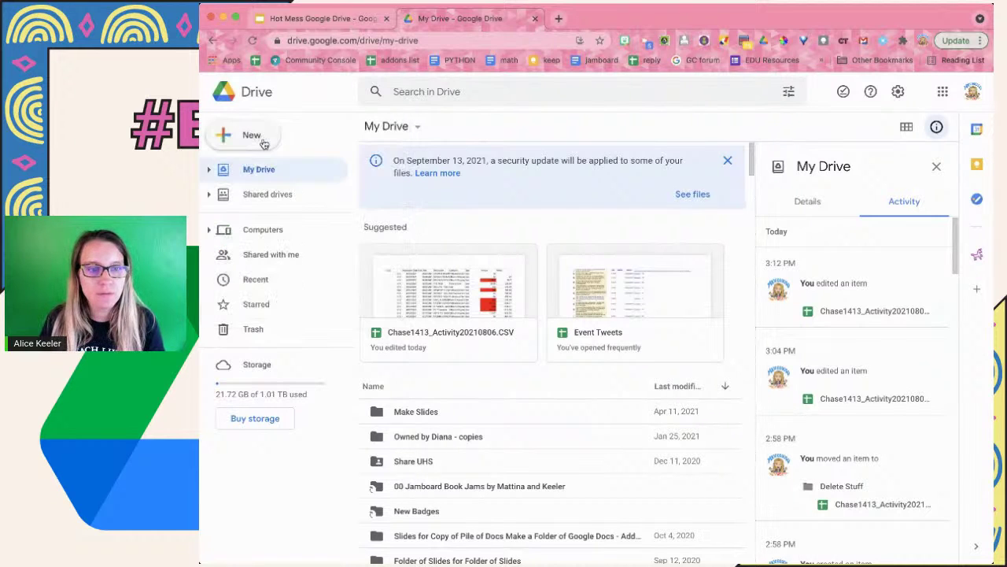
text(Hot Mess)
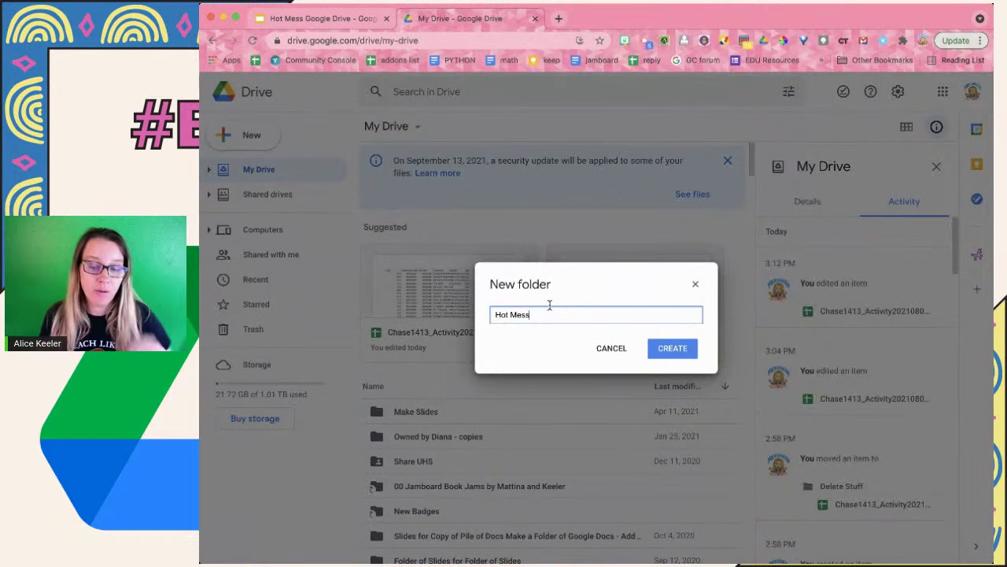
click(495, 314)
text(1)
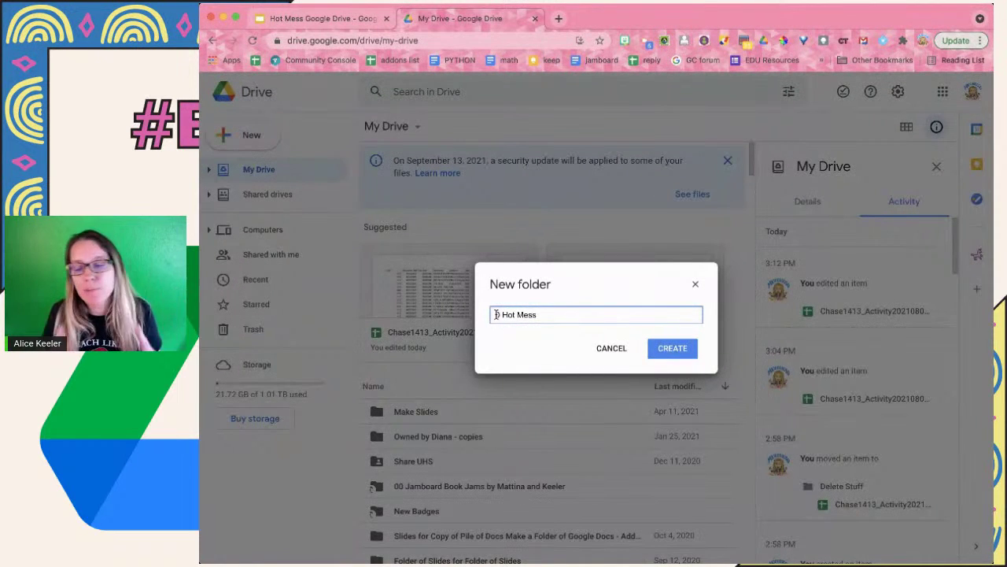
text(0)
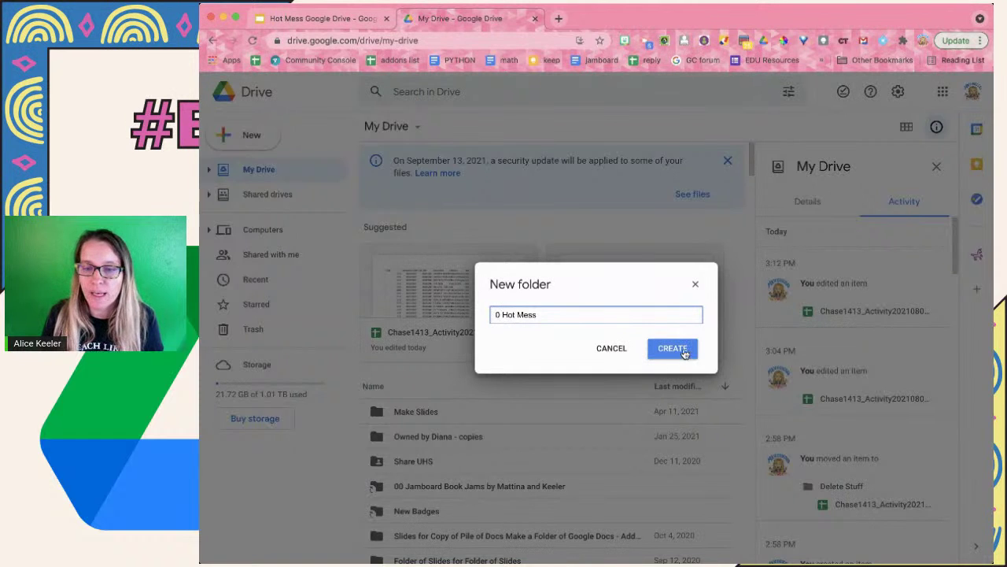
click(682, 350)
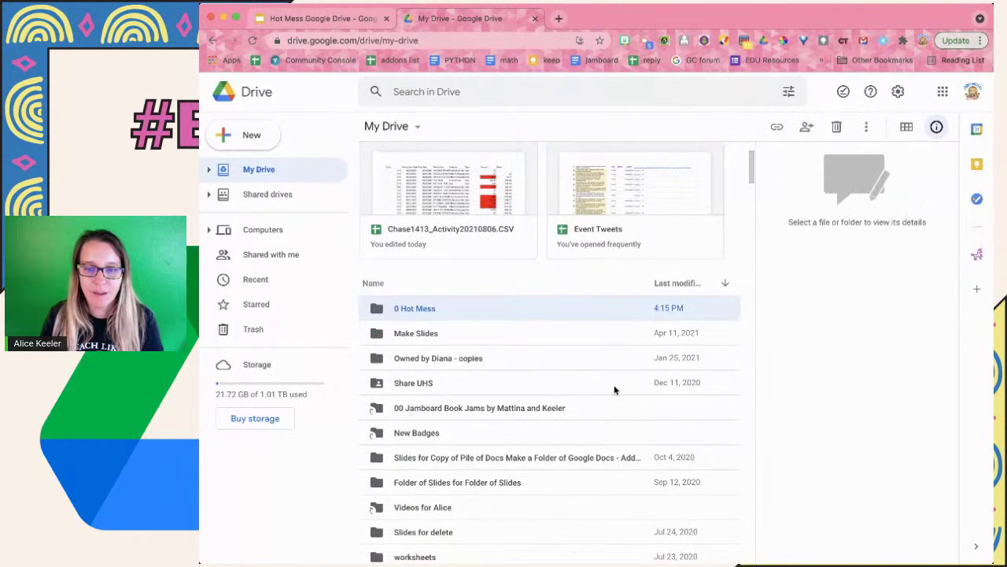
Move all folders and shortcuts from Make Slides through Slides for delete into the 0 Hot Mess folder.
click(430, 339)
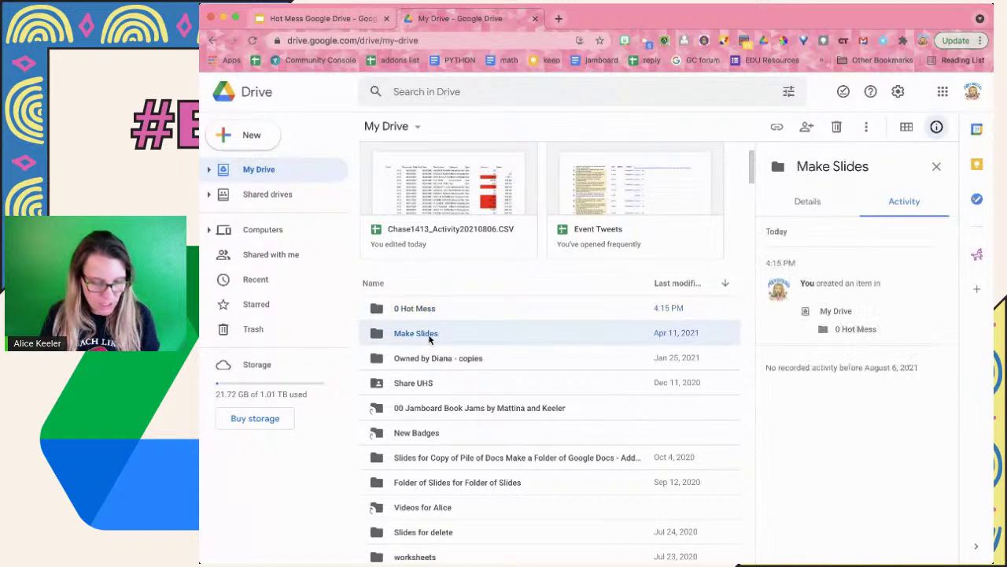
scroll(429, 414, down, 1)
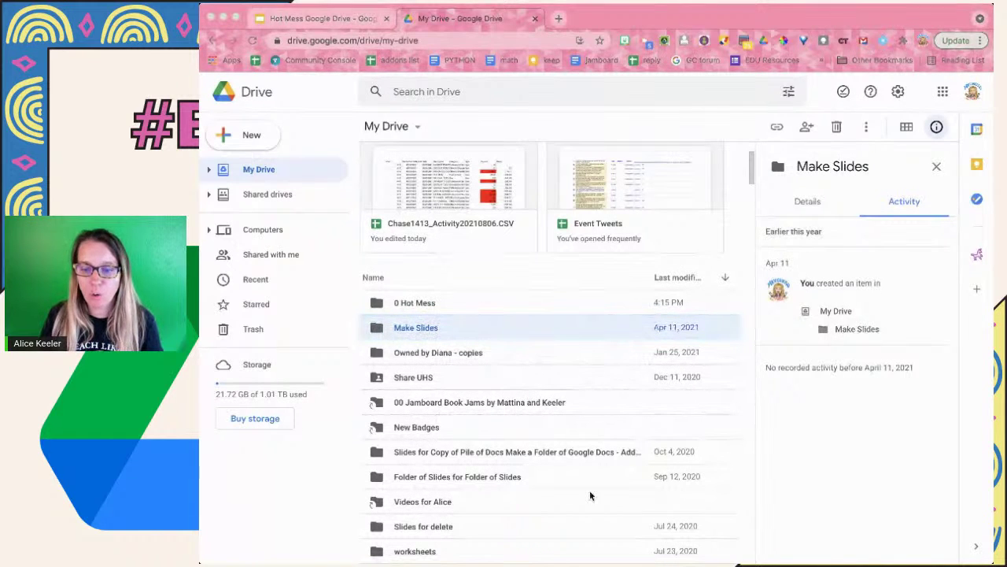
shift+click(557, 525)
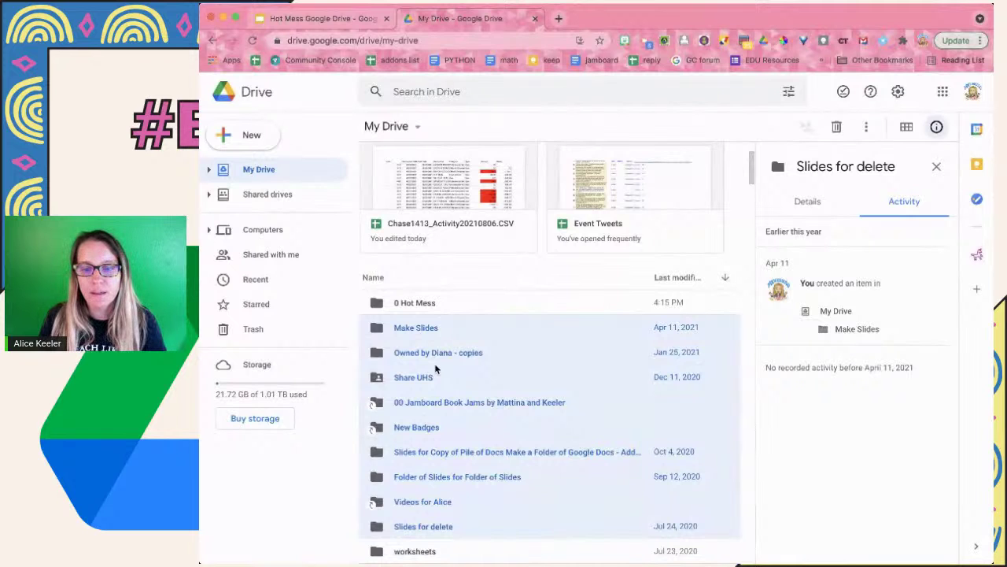
drag(426, 333, 427, 335)
right_click(426, 333)
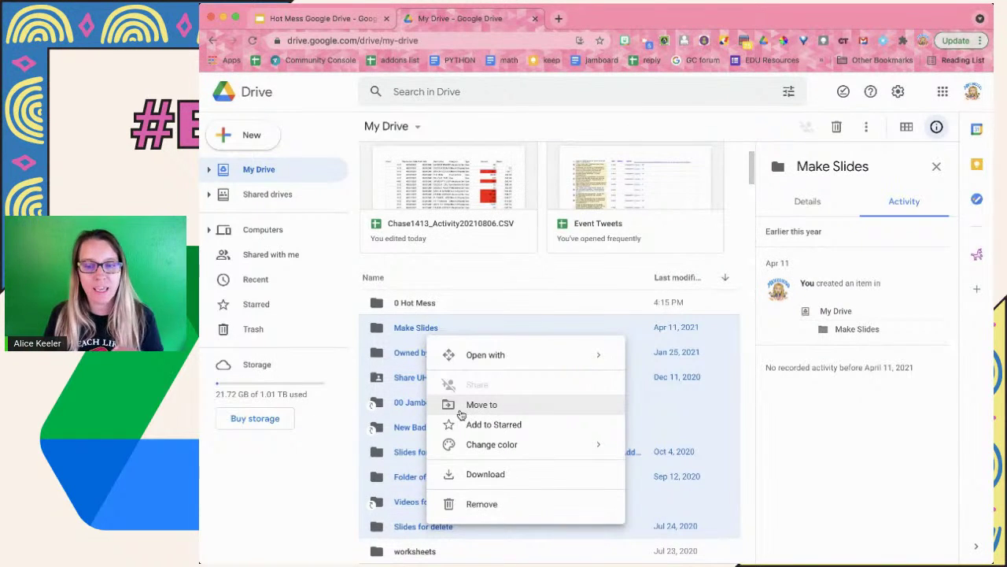
scroll(461, 414, up, 3)
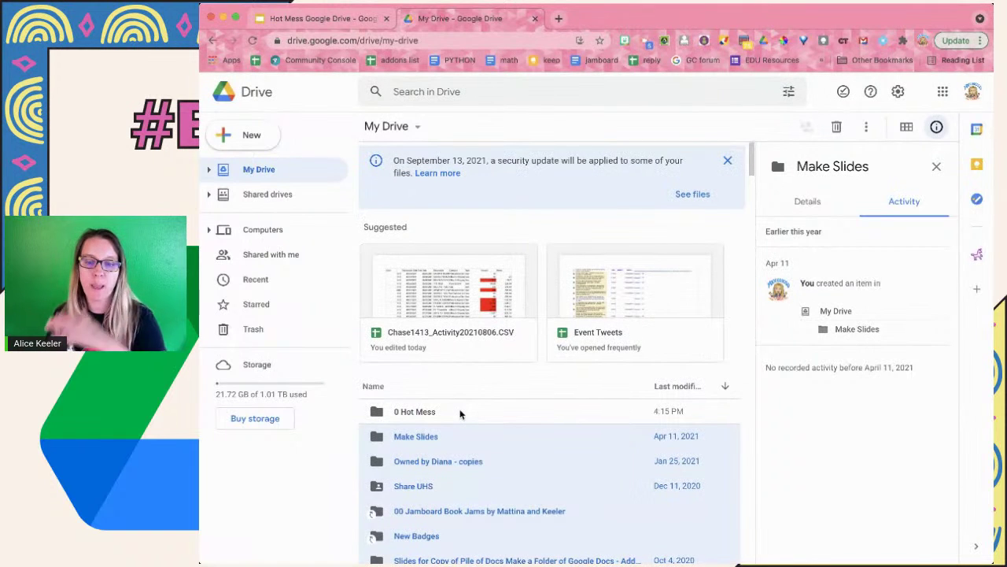
key(z)
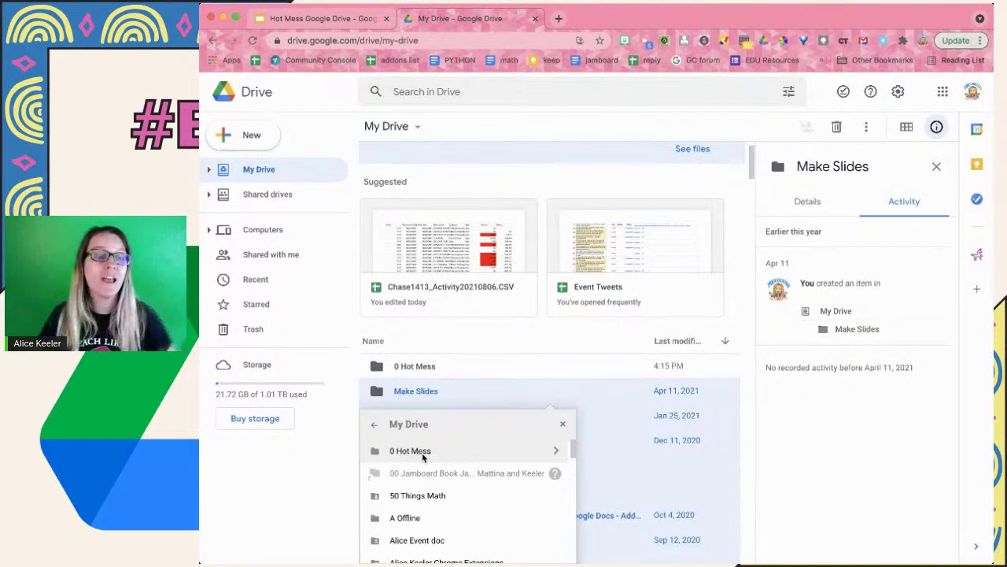
click(421, 453)
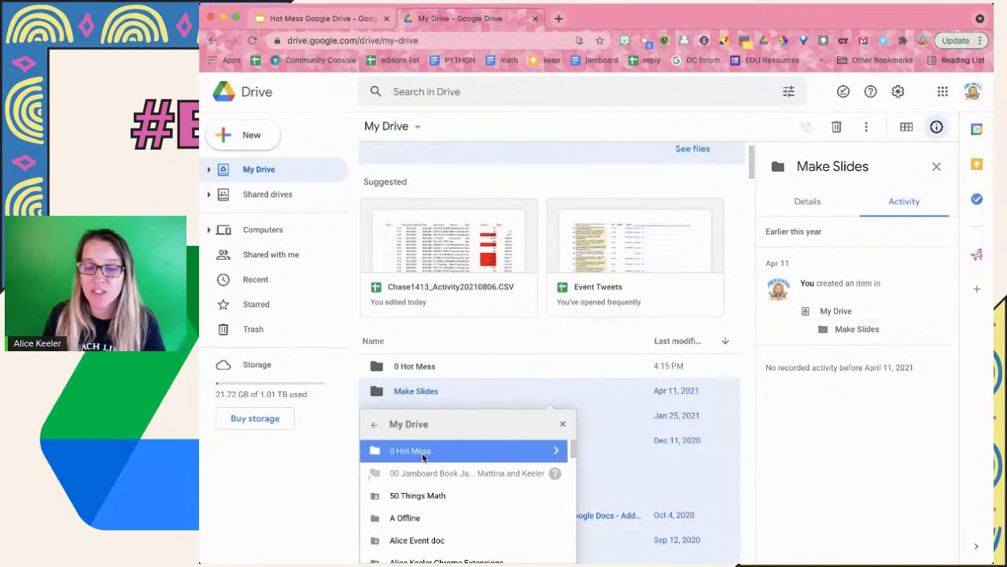
scroll(488, 445, down, 2)
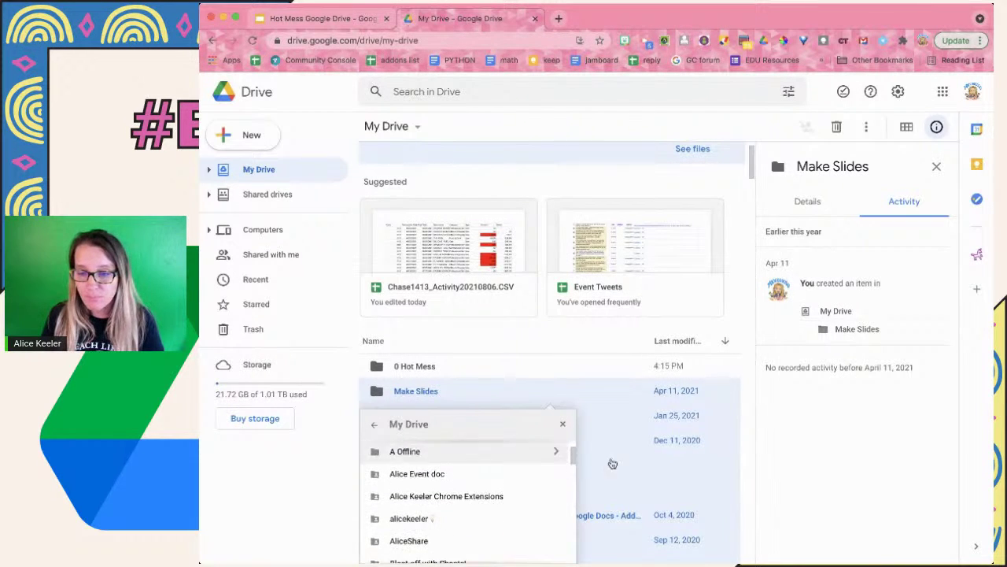
scroll(672, 471, down, 3)
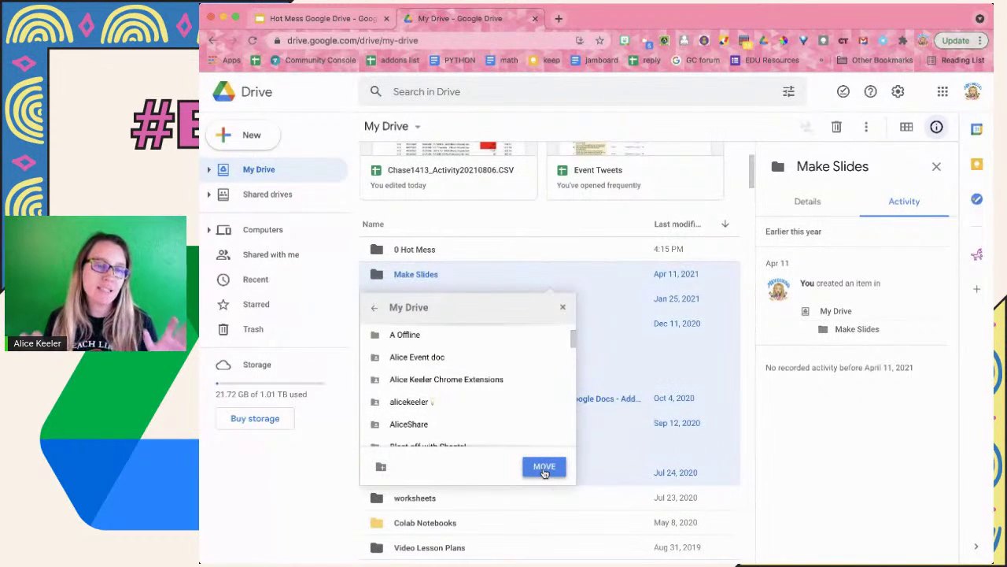
click(543, 467)
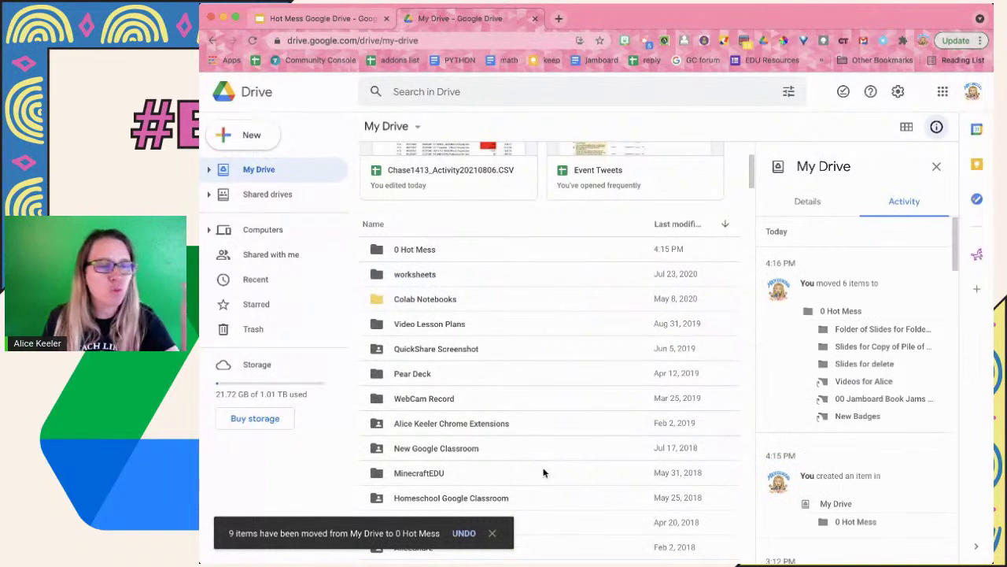
Move all folders from worksheets through the WebCam Record folder dated Jul 18, 2017 into the 0 Hot Mess folder.
click(415, 275)
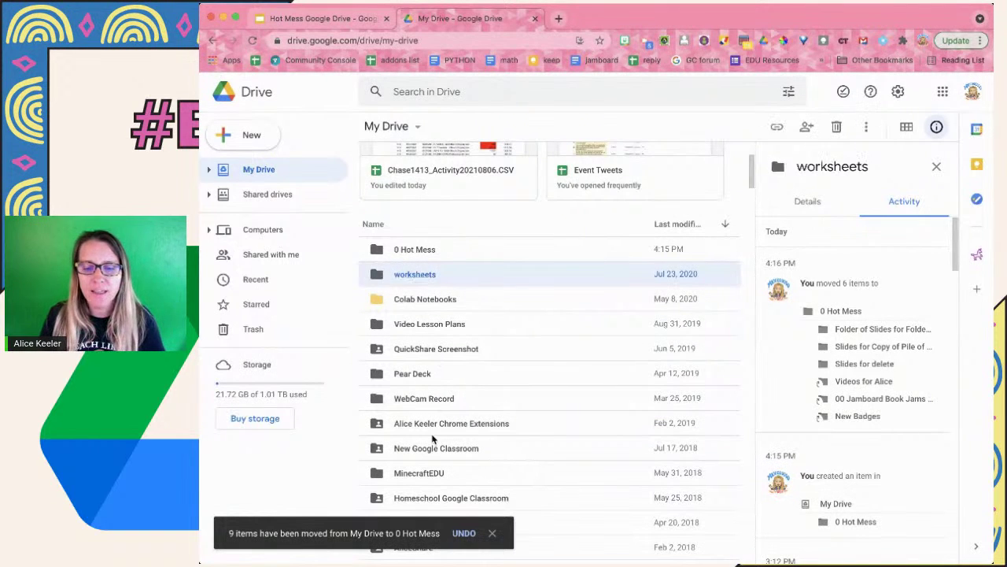
scroll(432, 439, down, 2)
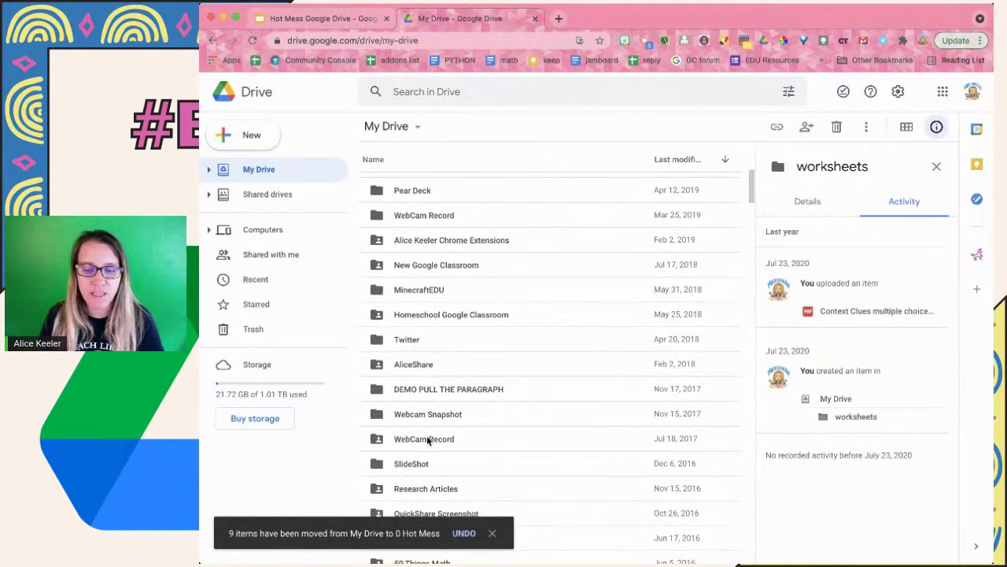
shift+click(427, 439)
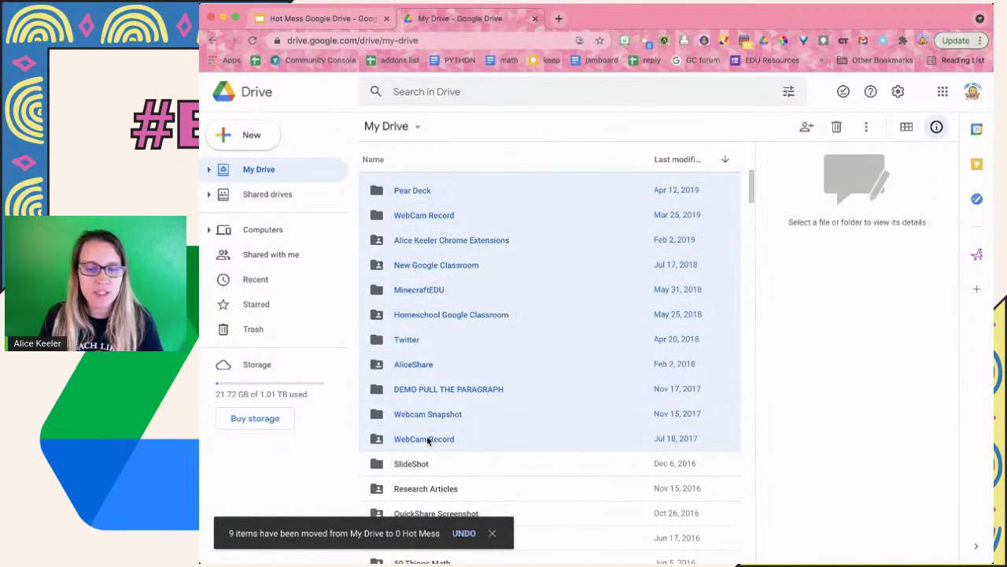
right_click(414, 266)
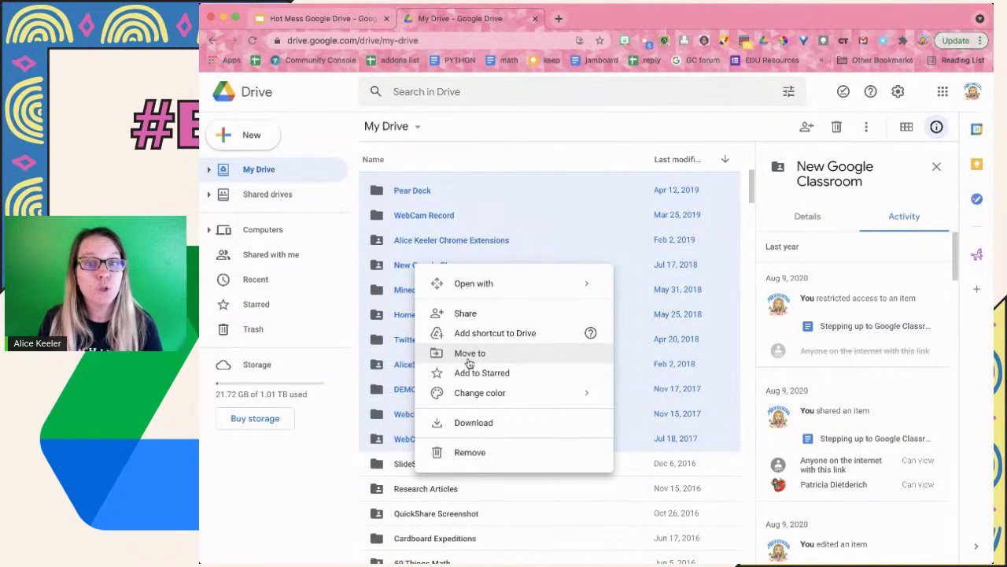
scroll(470, 363, up, 5)
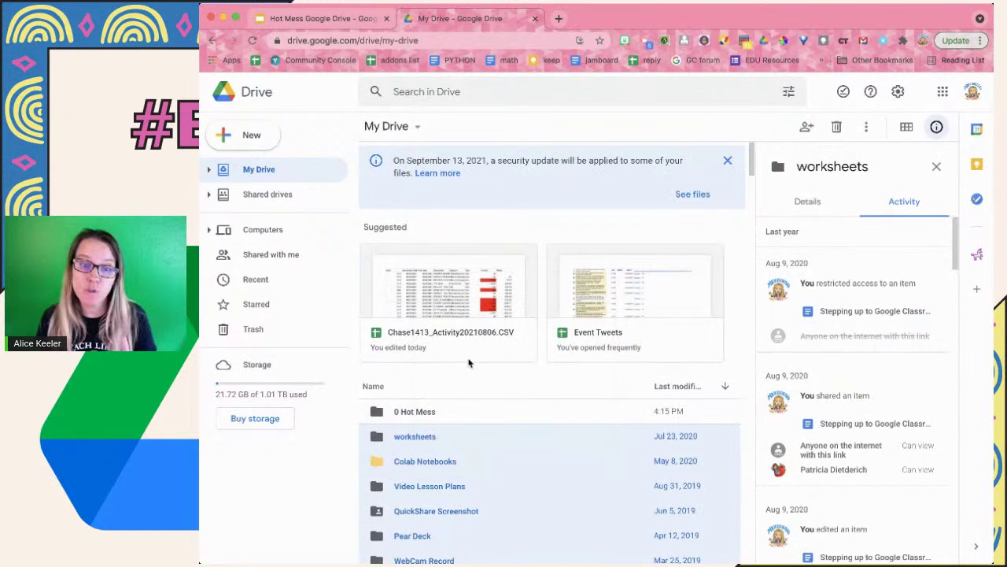
key(z)
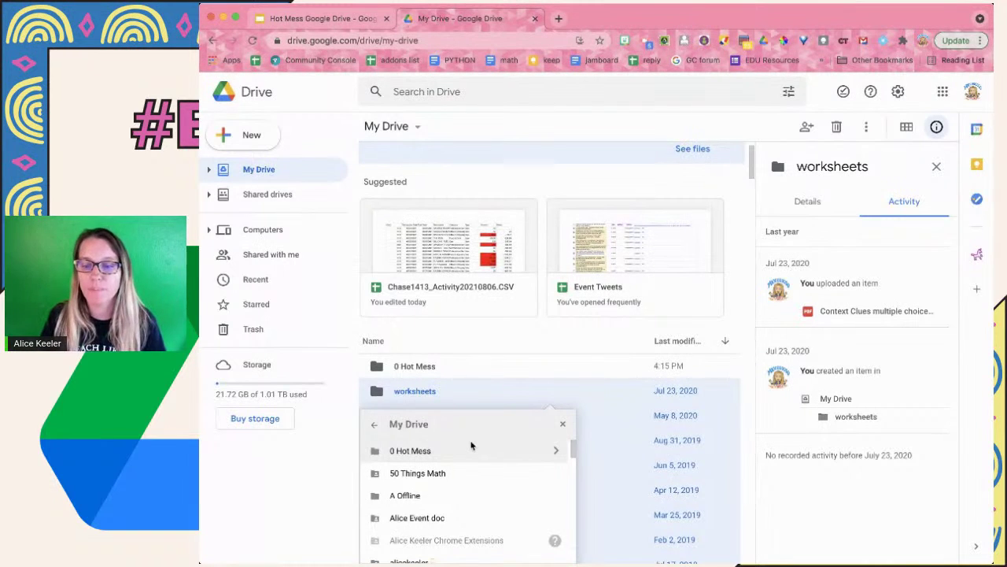
click(451, 451)
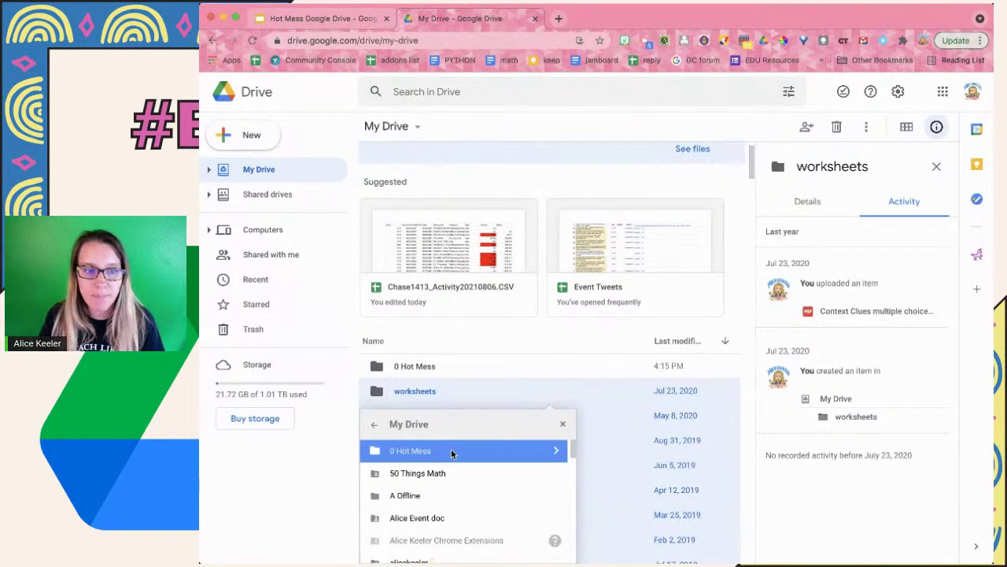
click(557, 451)
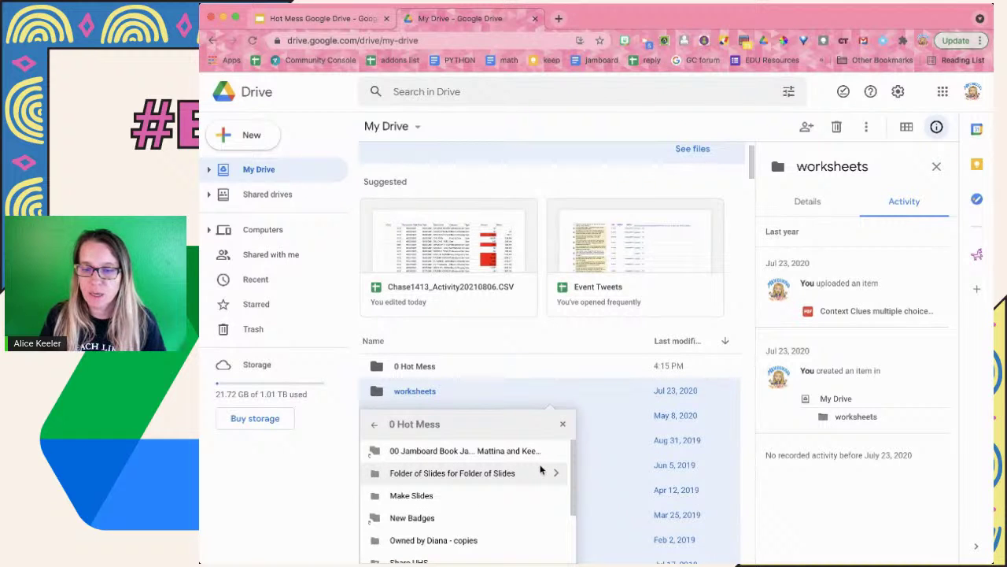
scroll(540, 470, down, 1)
scroll(602, 470, down, 3)
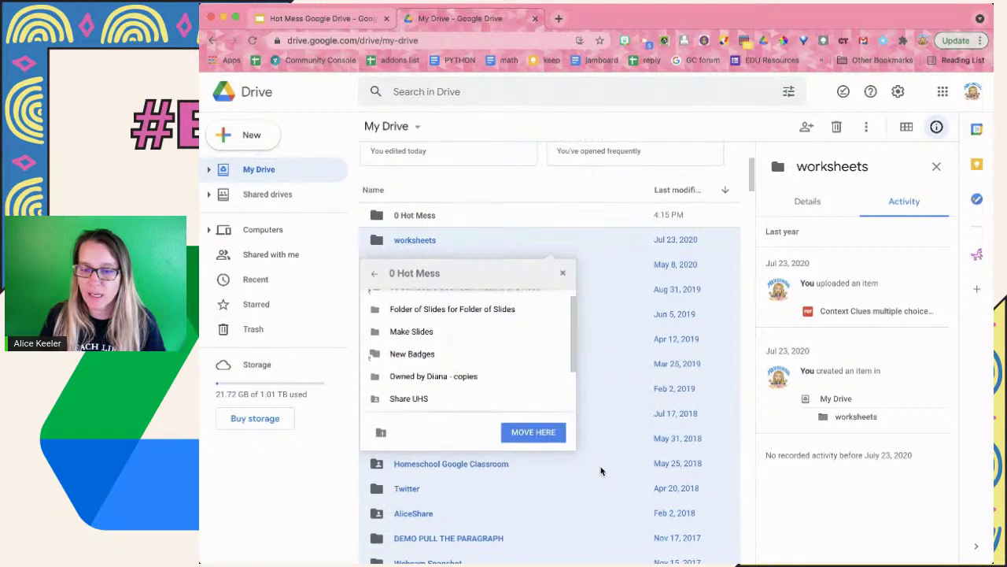
click(539, 436)
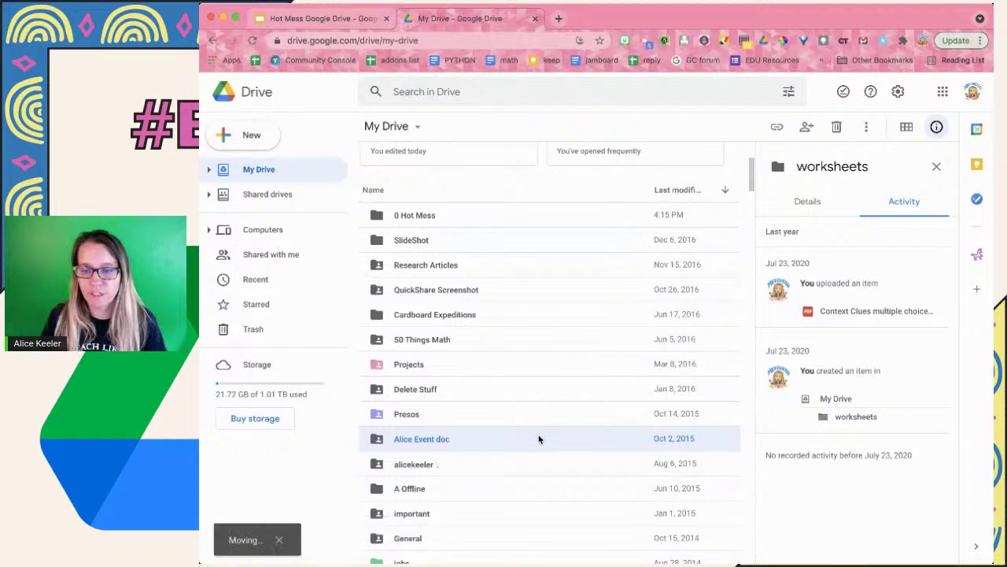
Try to move the nine folders starting with SlideShot into the 0 Hot Mess folder.
click(422, 241)
scroll(428, 362, down, 2)
scroll(427, 363, up, 1)
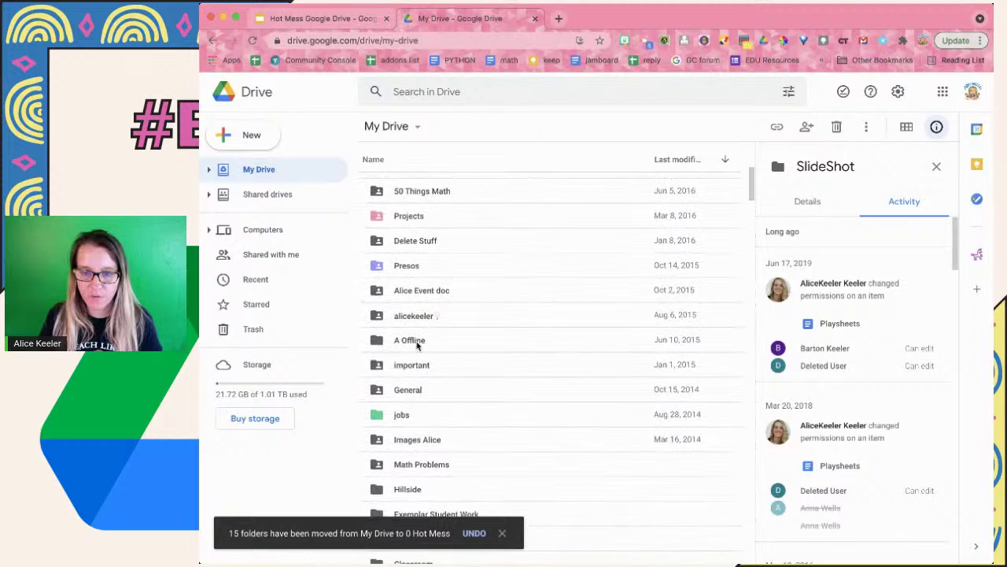
key(shift+Down)
key(shift+Down)
key(shift+Down)
key(shift+Down)
key(shift+Down)
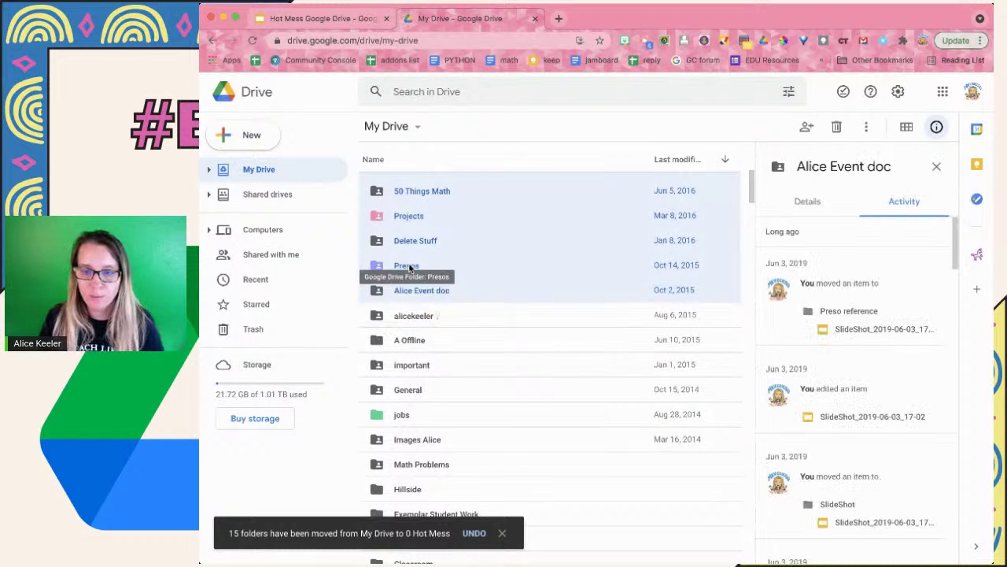
right_click(410, 268)
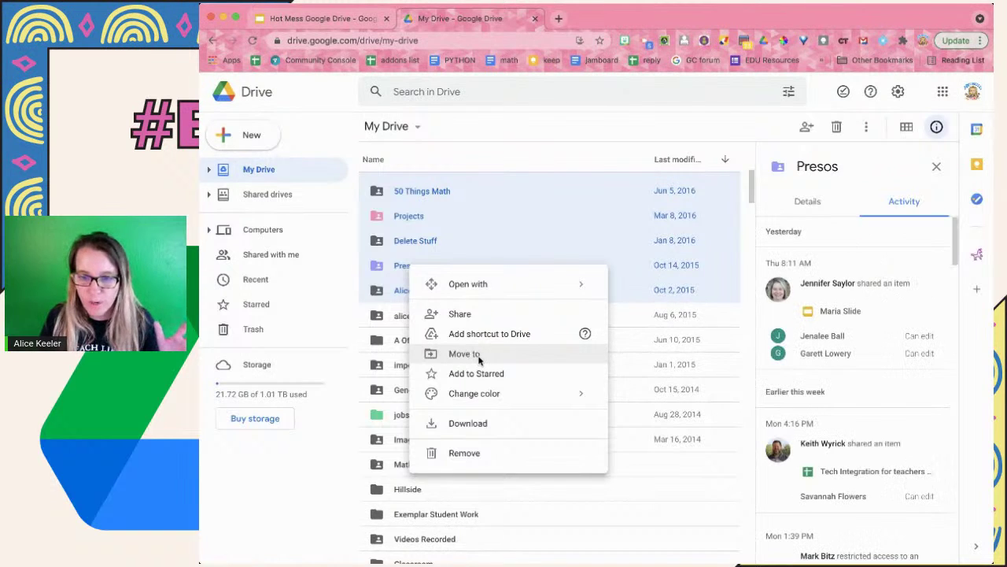
scroll(478, 361, up, 5)
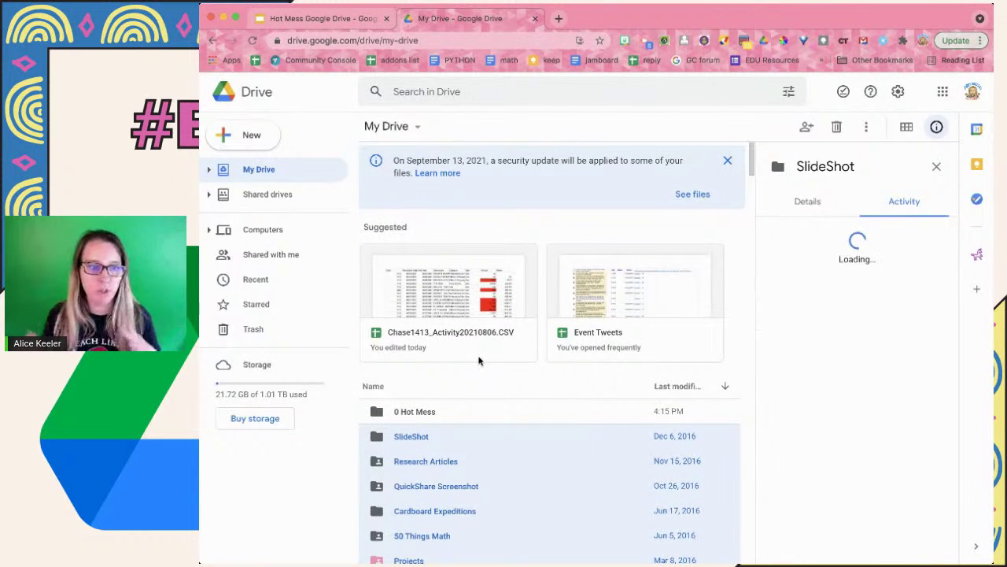
key(z)
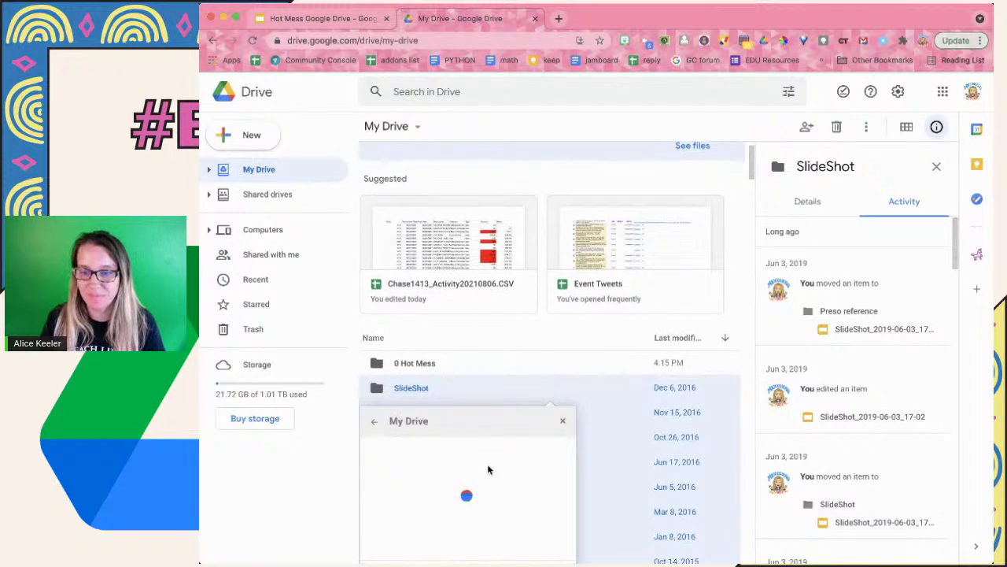
scroll(603, 468, down, 3)
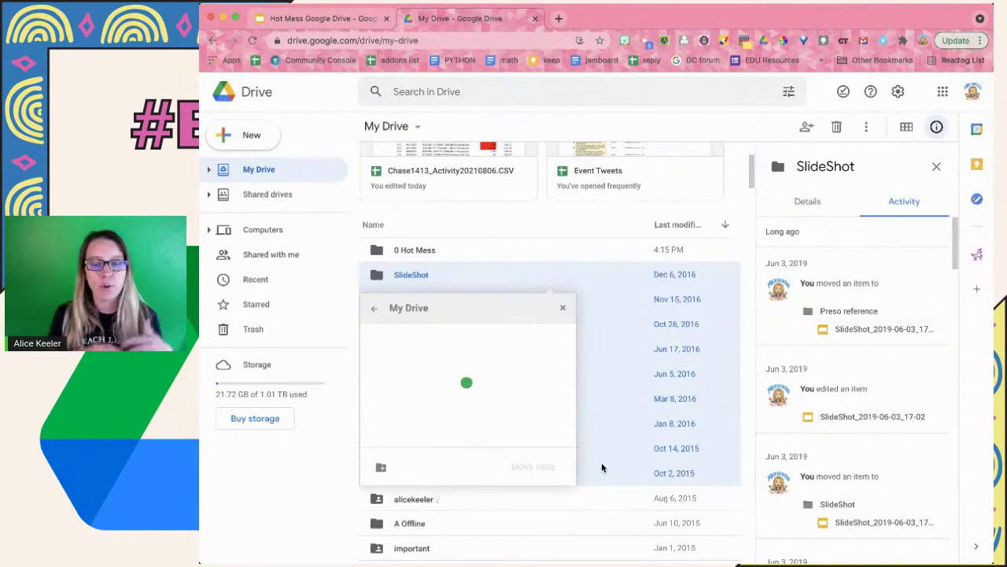
click(562, 308)
Try to move only the four folders SlideShot through Cardboard Expeditions into the 0 Hot Mess folder.
scroll(464, 330, up, 2)
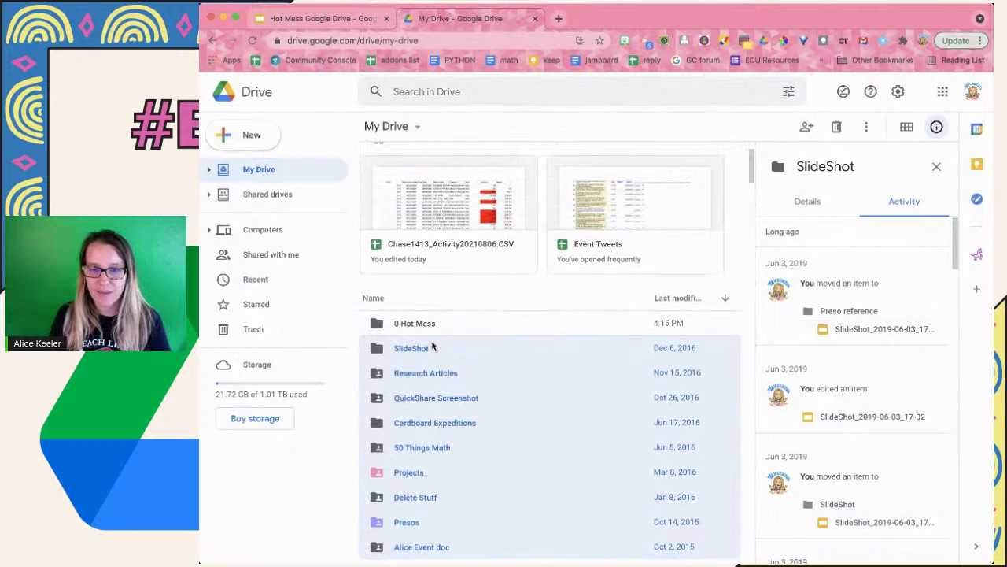
click(433, 349)
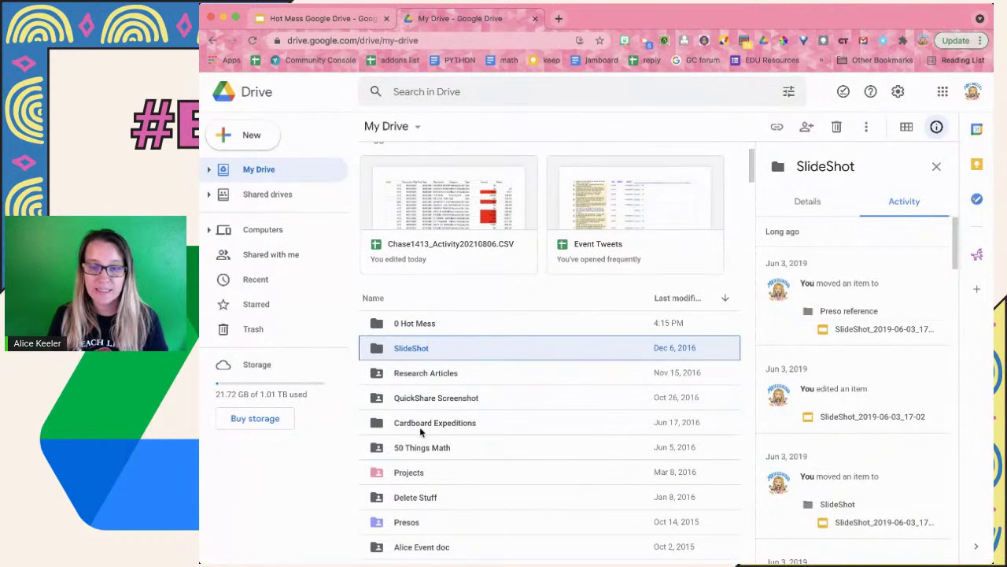
shift+click(420, 427)
right_click(416, 400)
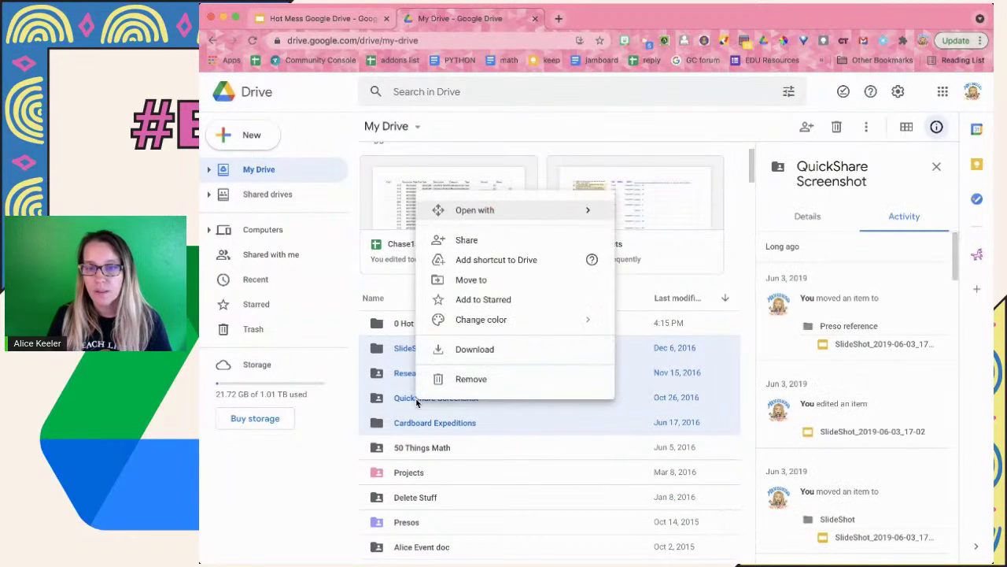
click(491, 279)
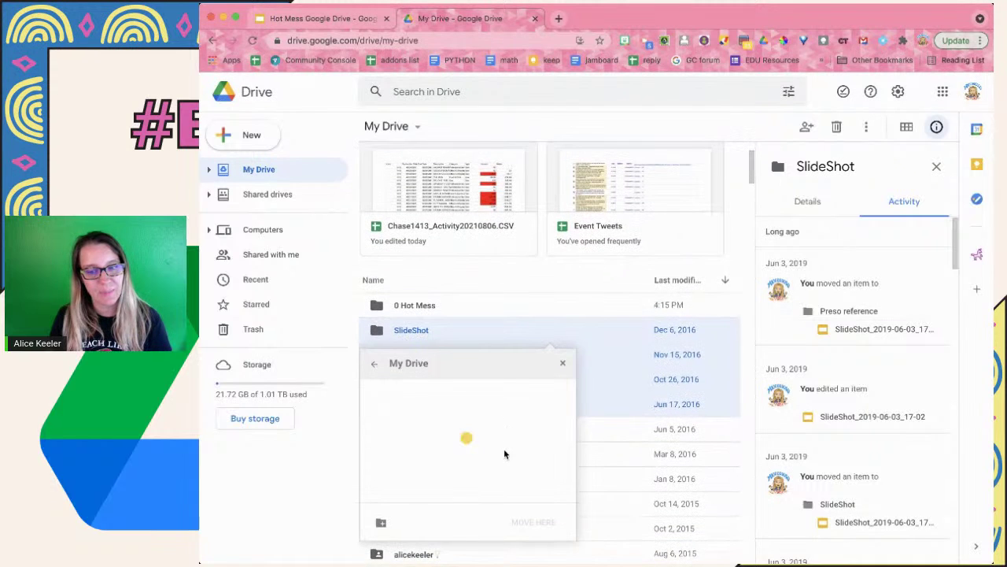
click(560, 365)
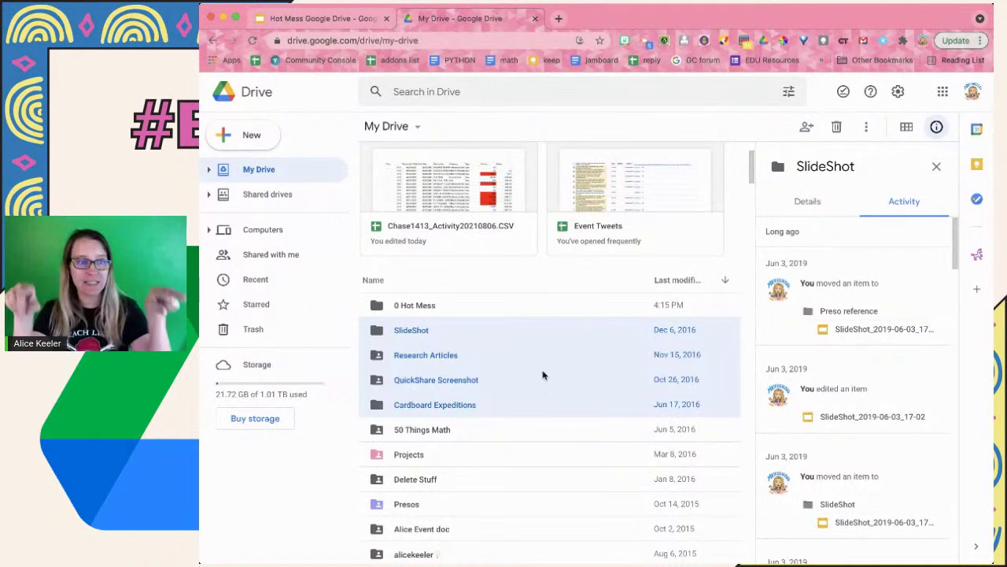
Open the 0 Hot Mess folder.
double_click(435, 308)
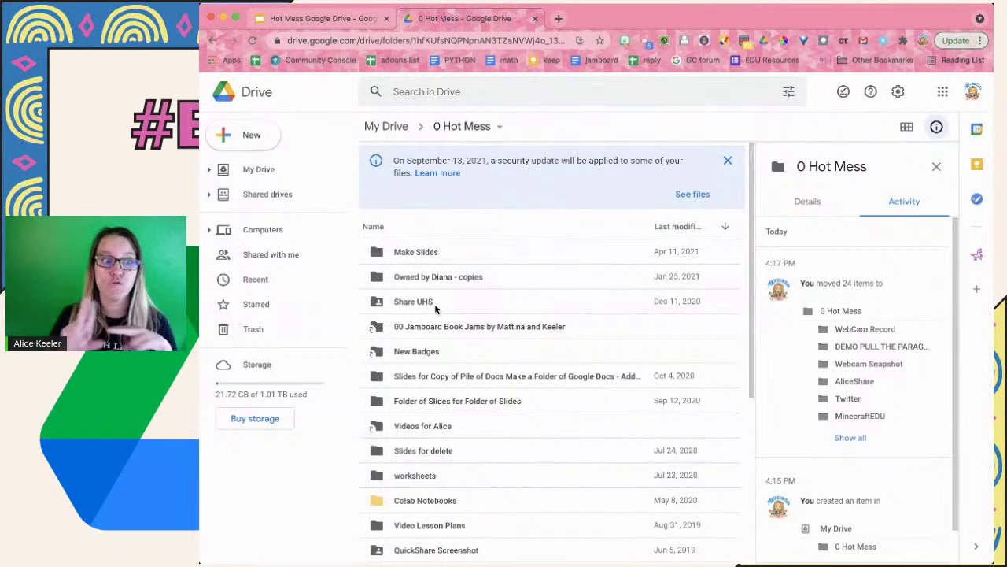
Try moving the folder listed just below Make Slides into Make Slides, and undo the move.
click(421, 281)
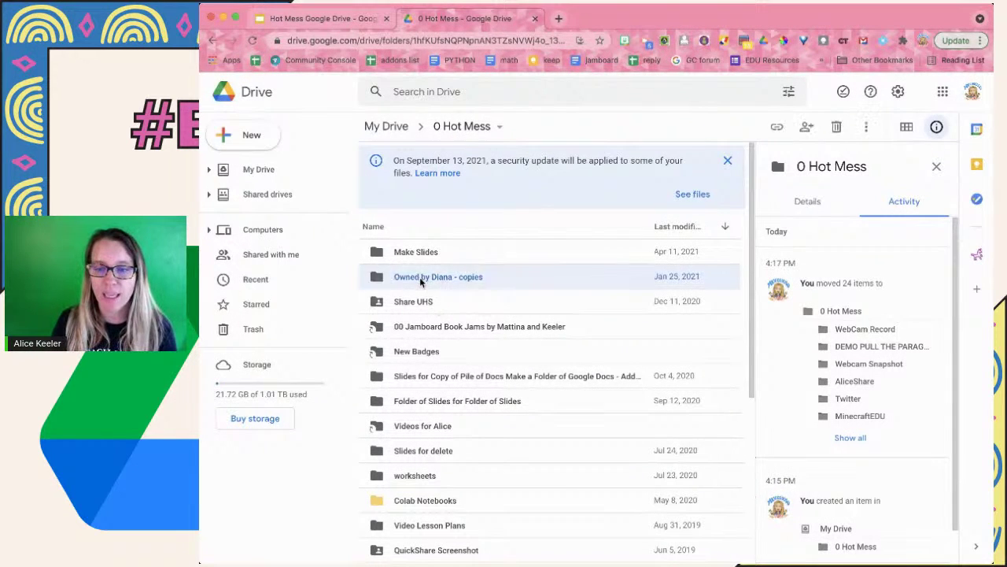
drag(421, 282, 414, 253)
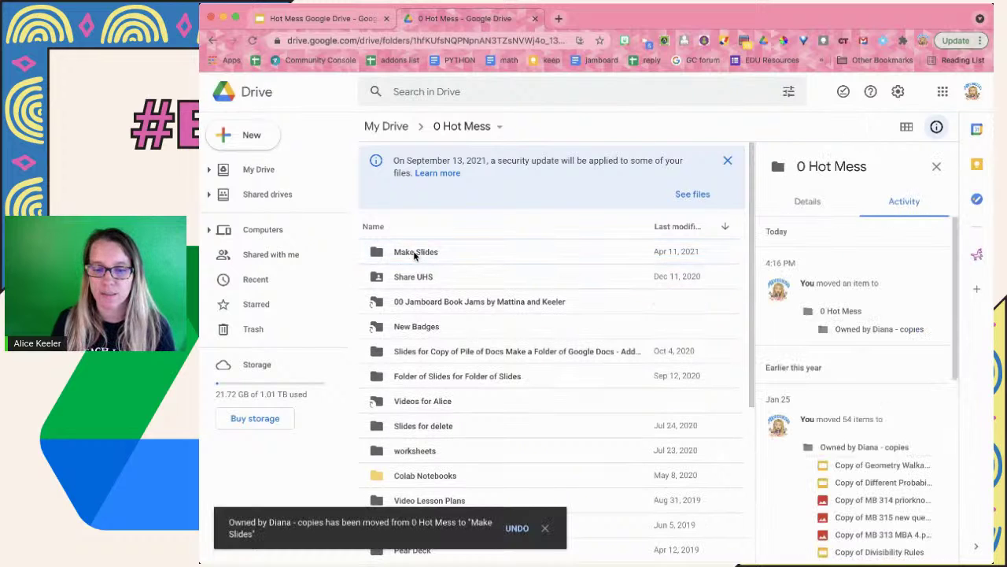
click(517, 529)
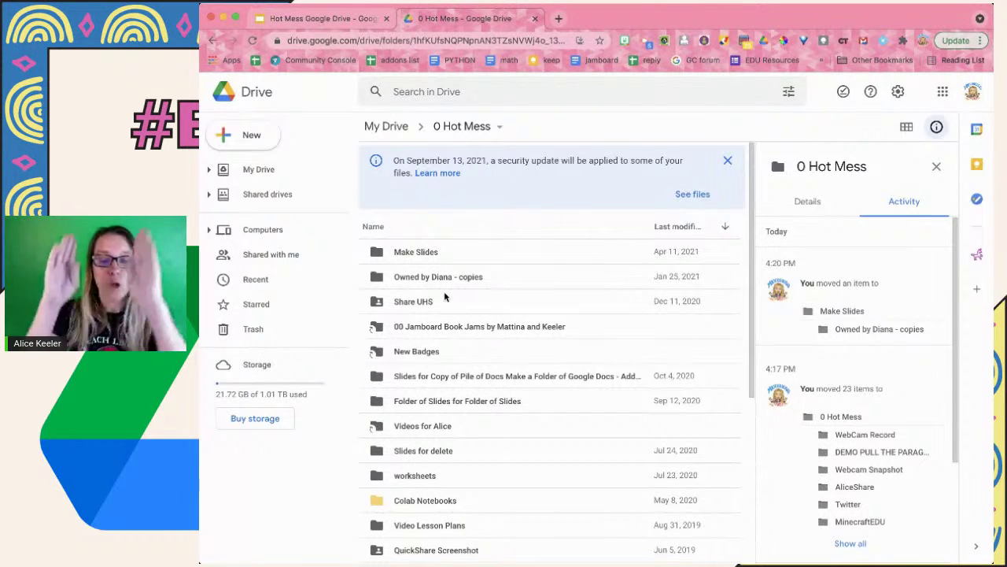
Move the Make Slides folder from 0 Hot Mess back to My Drive and return to the My Drive list.
scroll(412, 360, down, 3)
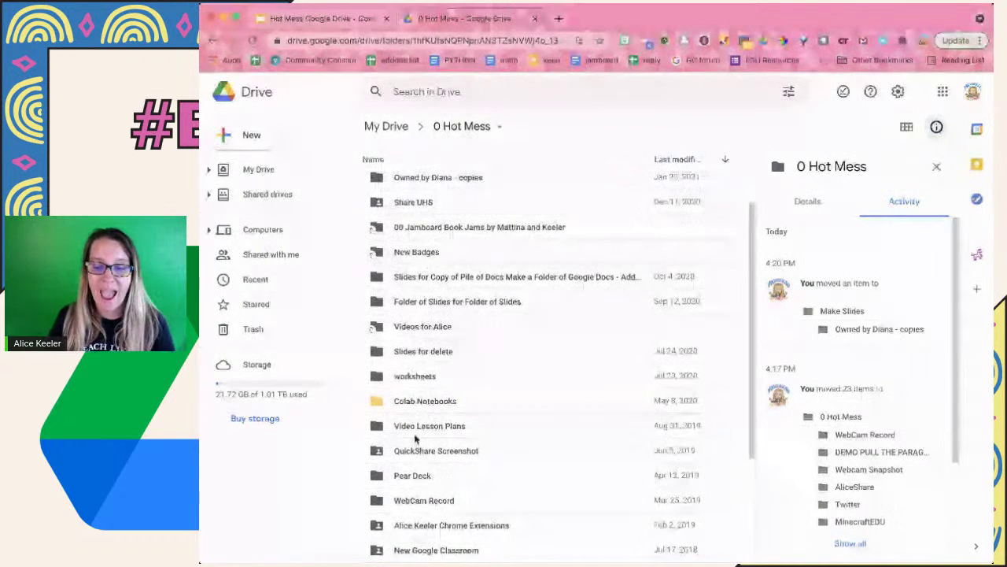
scroll(414, 438, down, 2)
scroll(415, 439, down, 1)
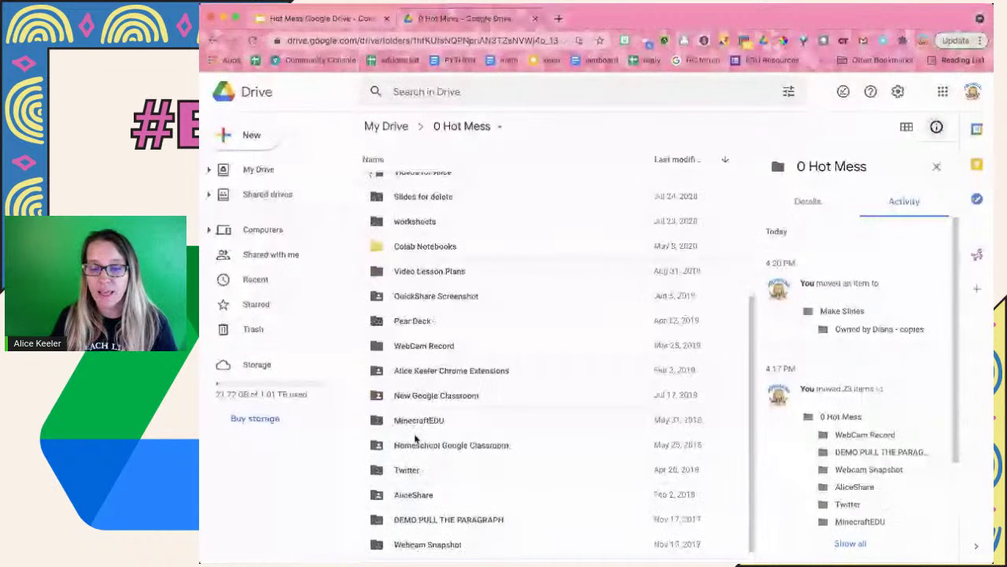
scroll(414, 438, up, 2)
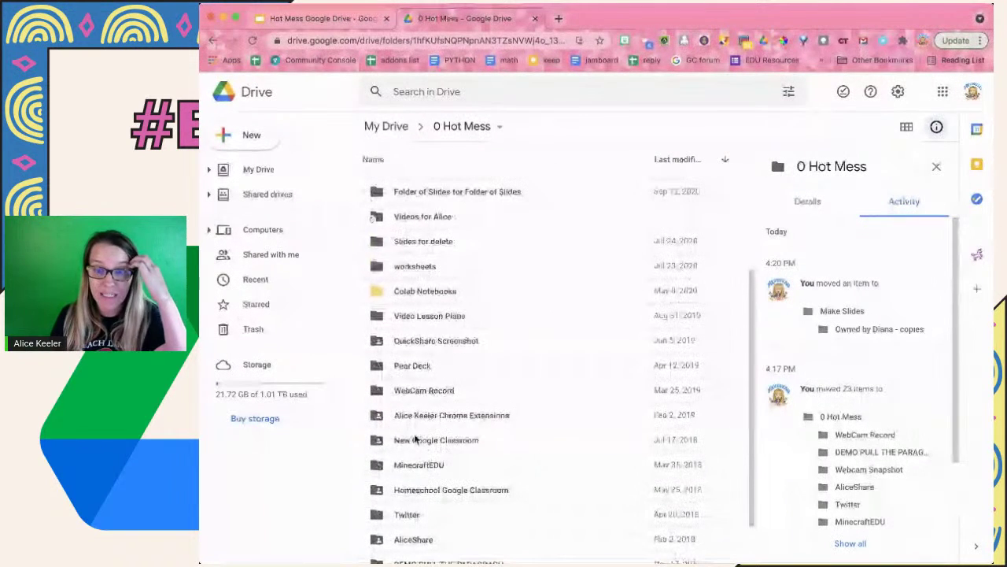
scroll(414, 438, up, 5)
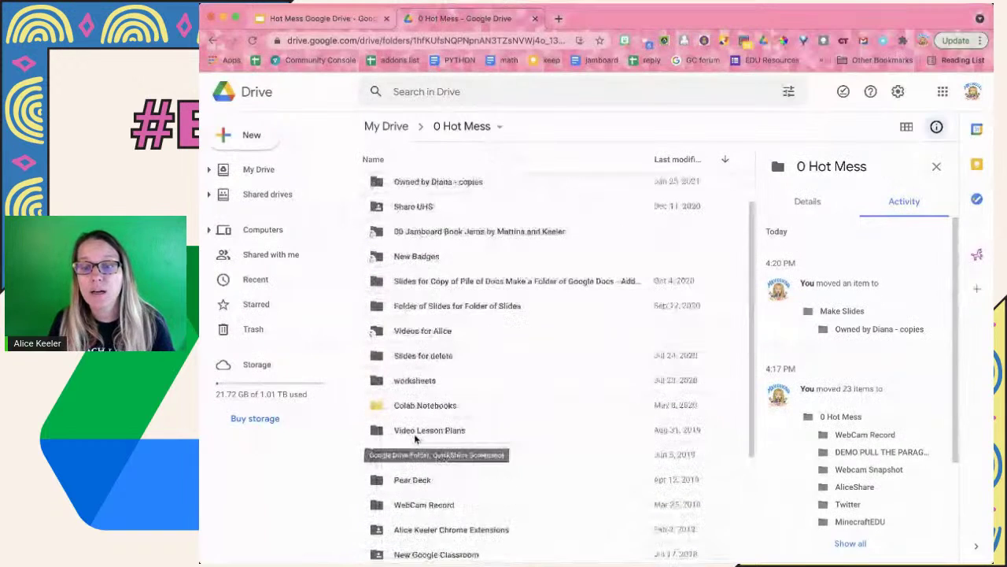
scroll(415, 438, up, 2)
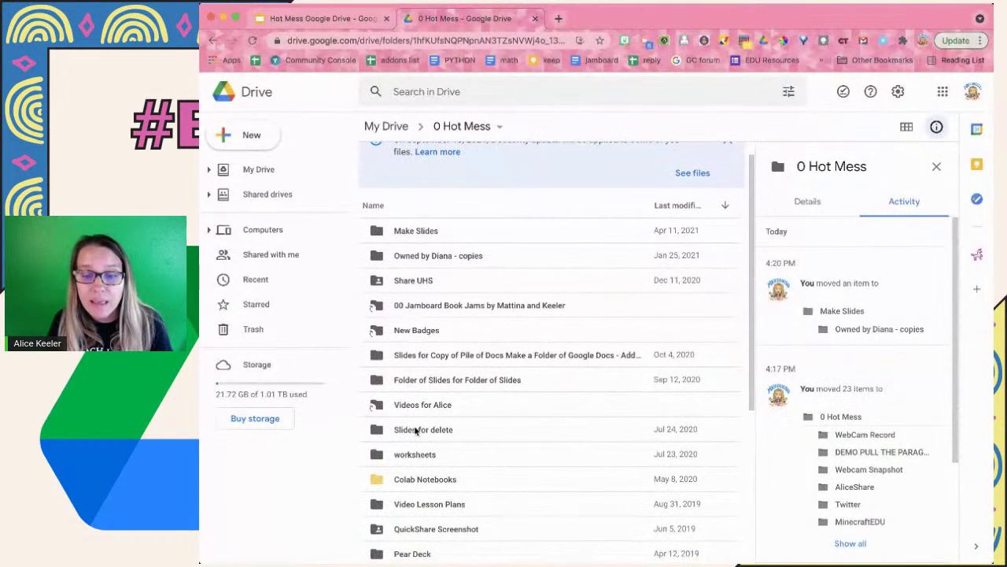
right_click(404, 239)
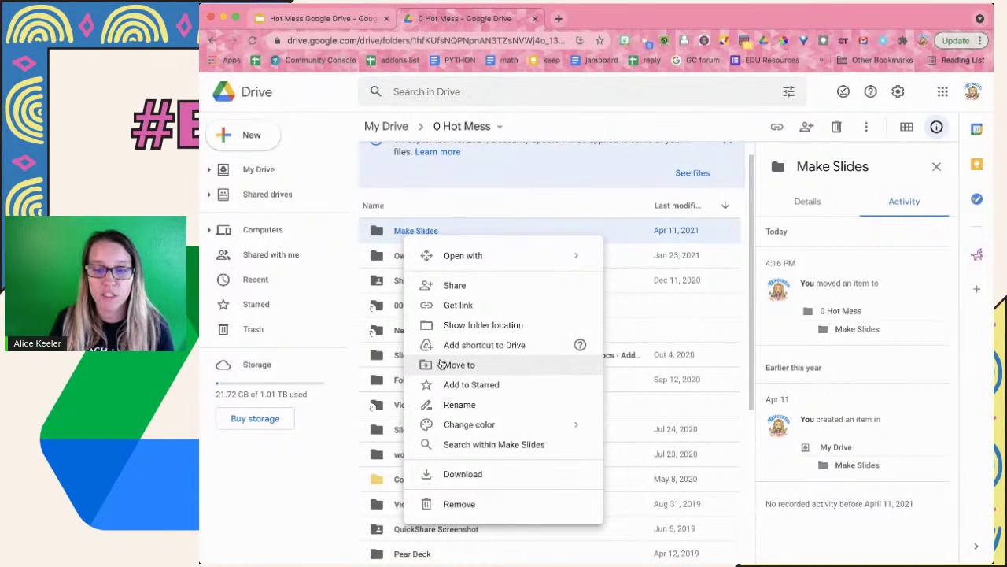
click(440, 360)
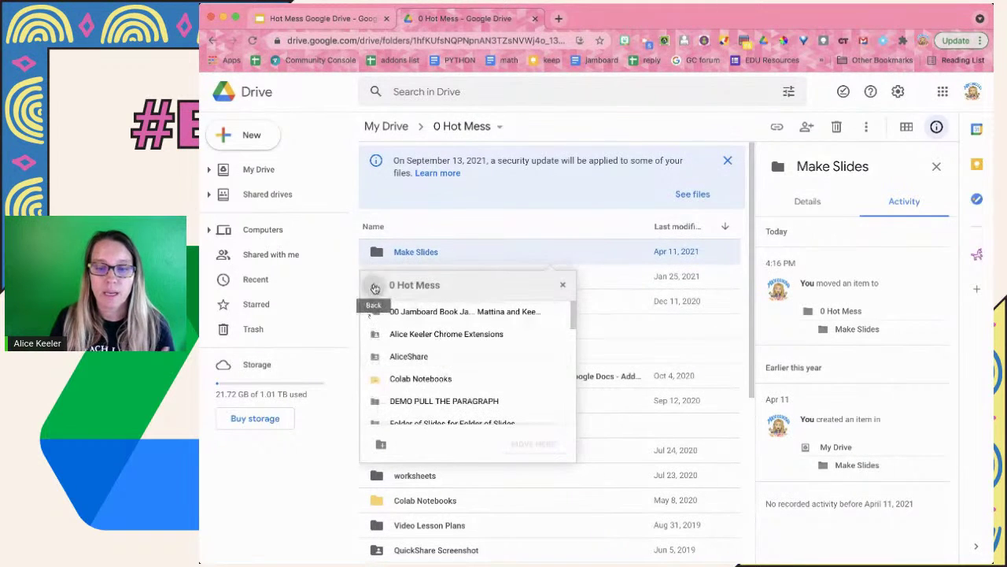
click(375, 287)
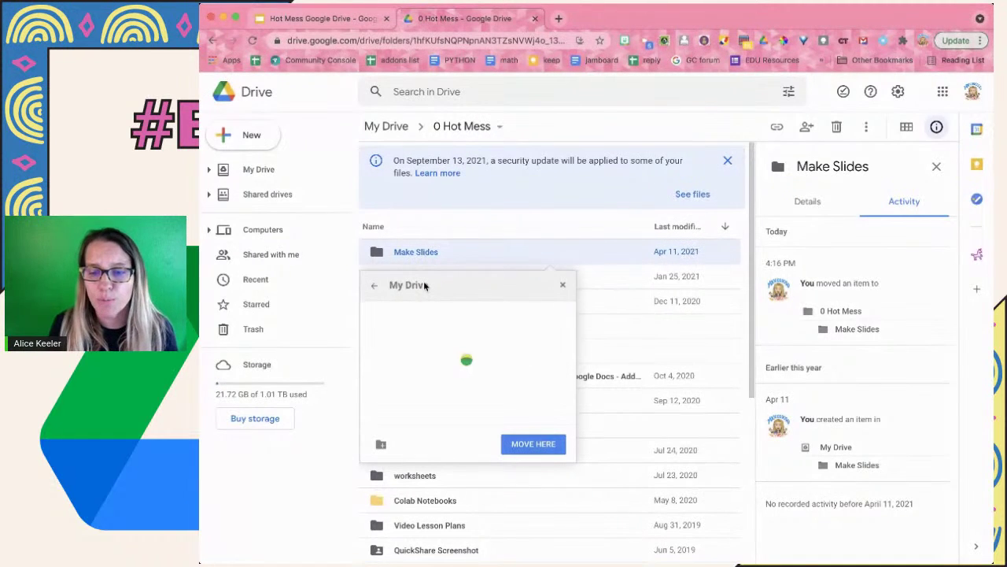
click(534, 445)
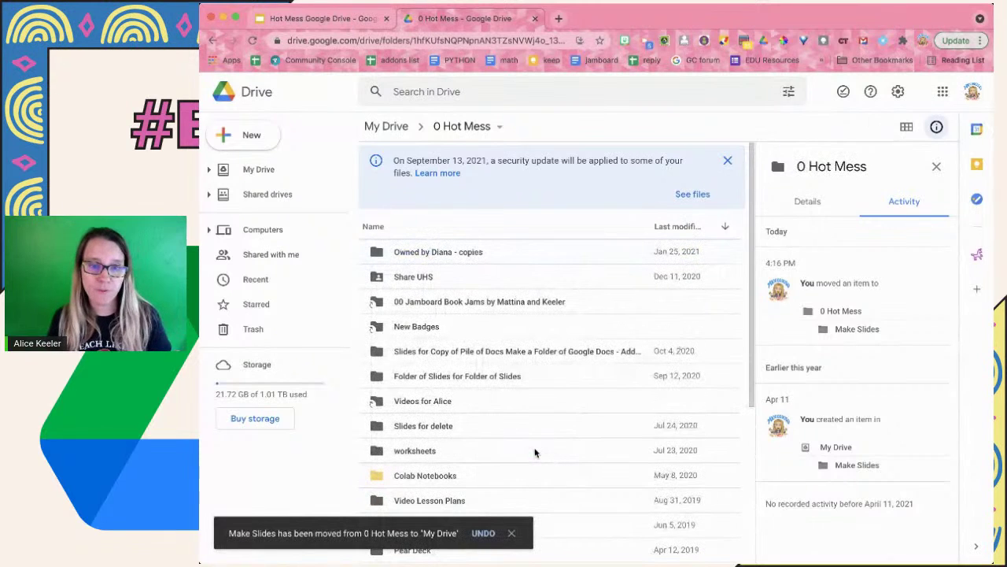
click(388, 126)
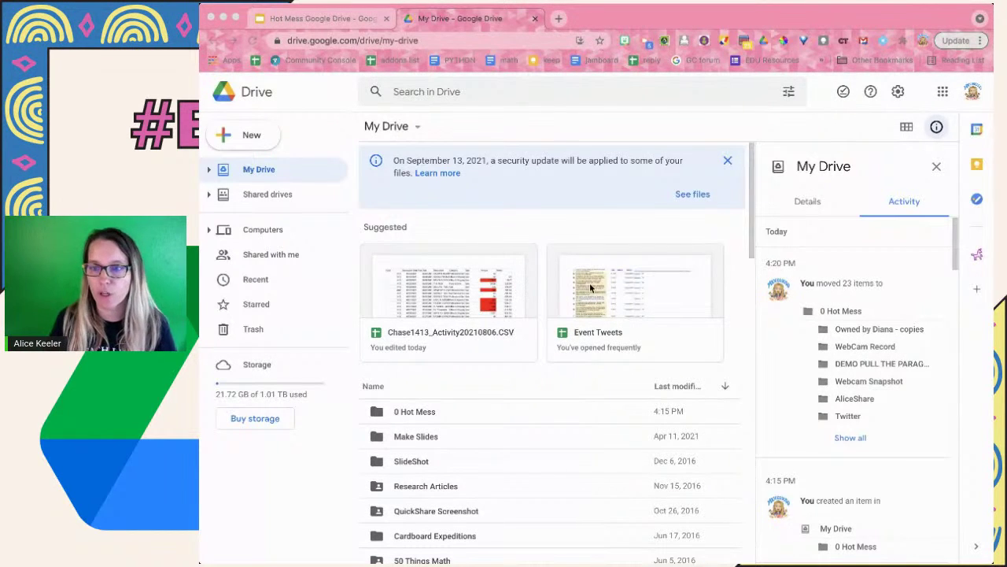
Search Drive for "untitled" files.
click(620, 95)
text(untite)
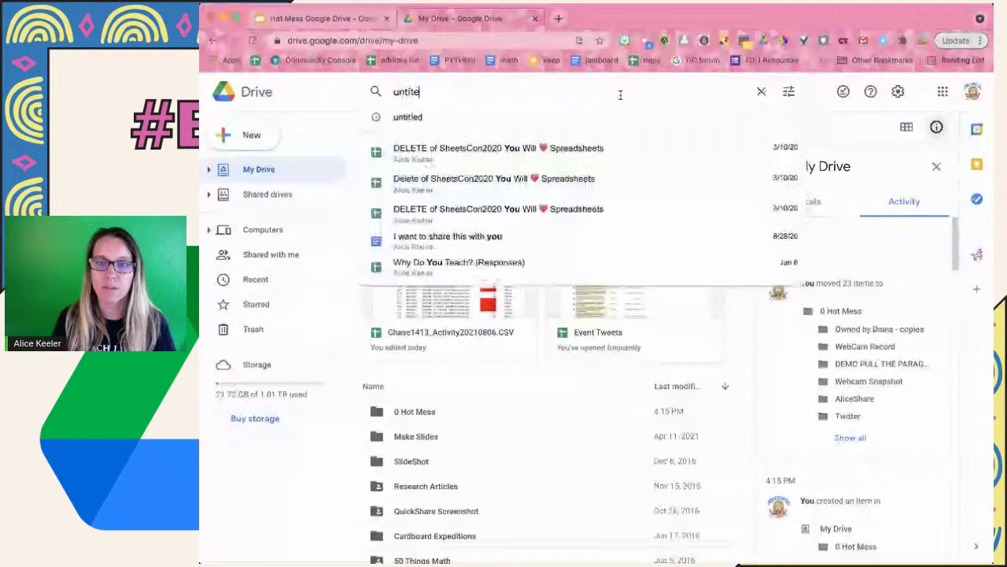
key(BackSpace)
text(led)
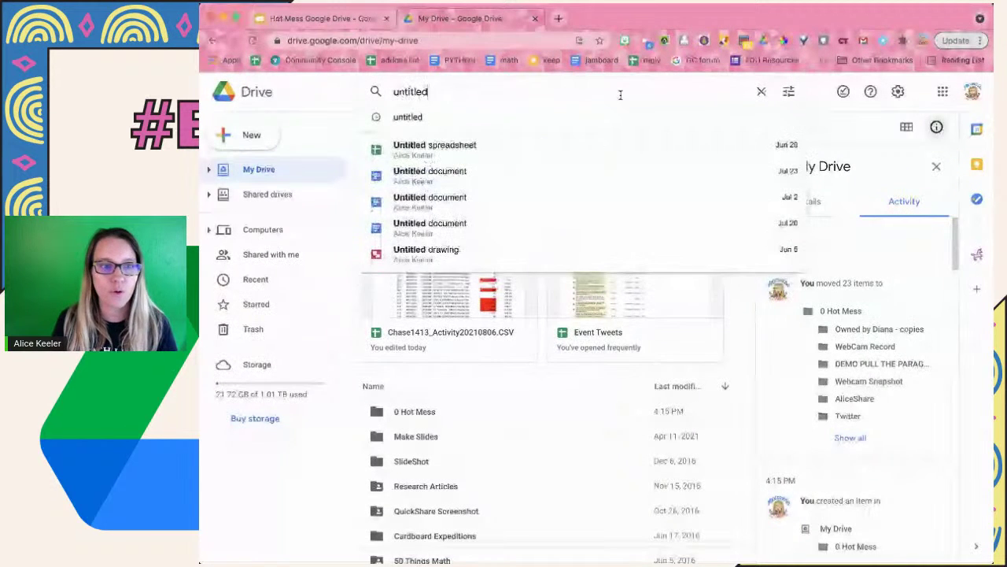
key(Return)
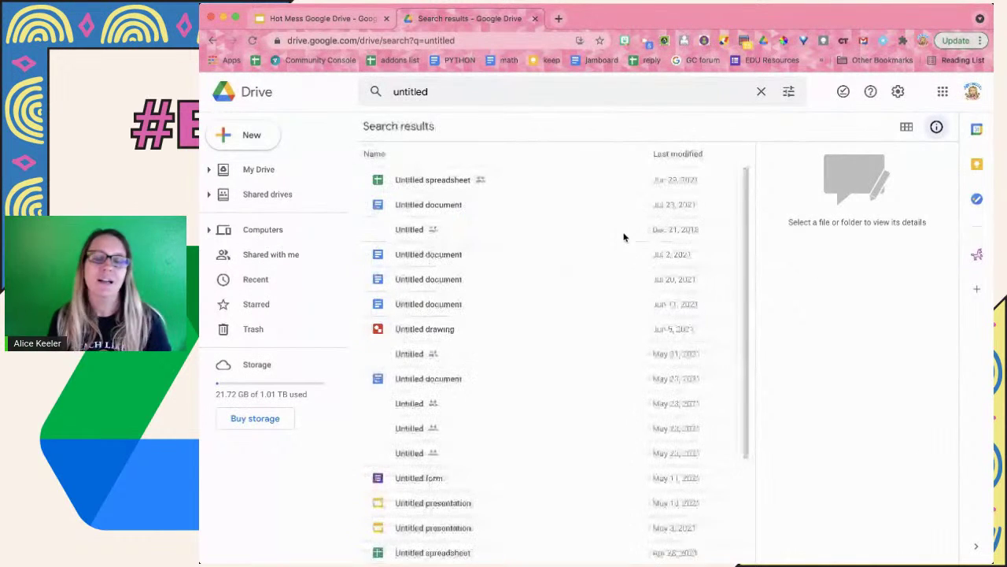
Inspect the details of the first Untitled Jam from Apr 26, the first Untitled image from May 23, and the May 13 Untitled presentation.
scroll(543, 375, down, 3)
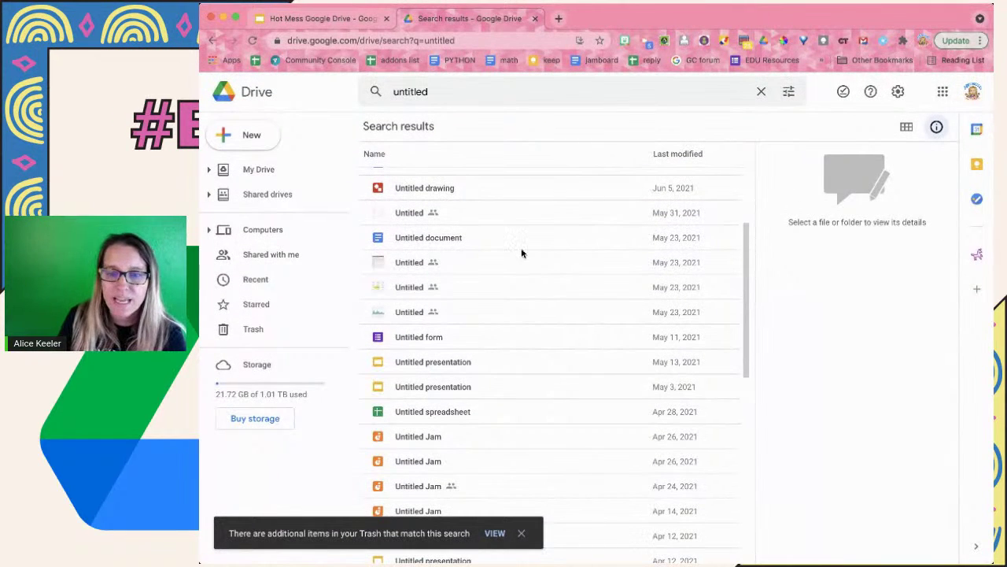
click(423, 439)
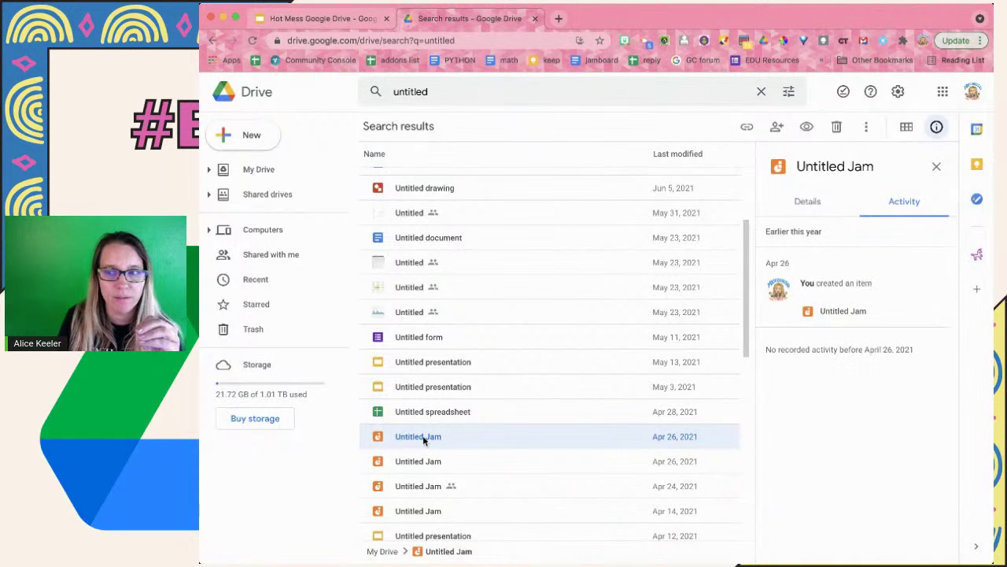
click(810, 203)
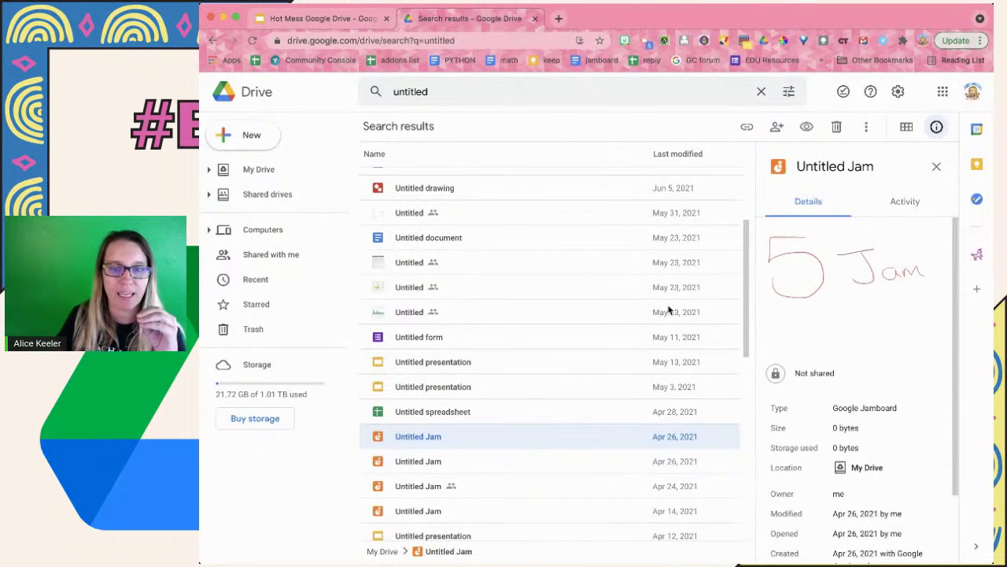
click(504, 268)
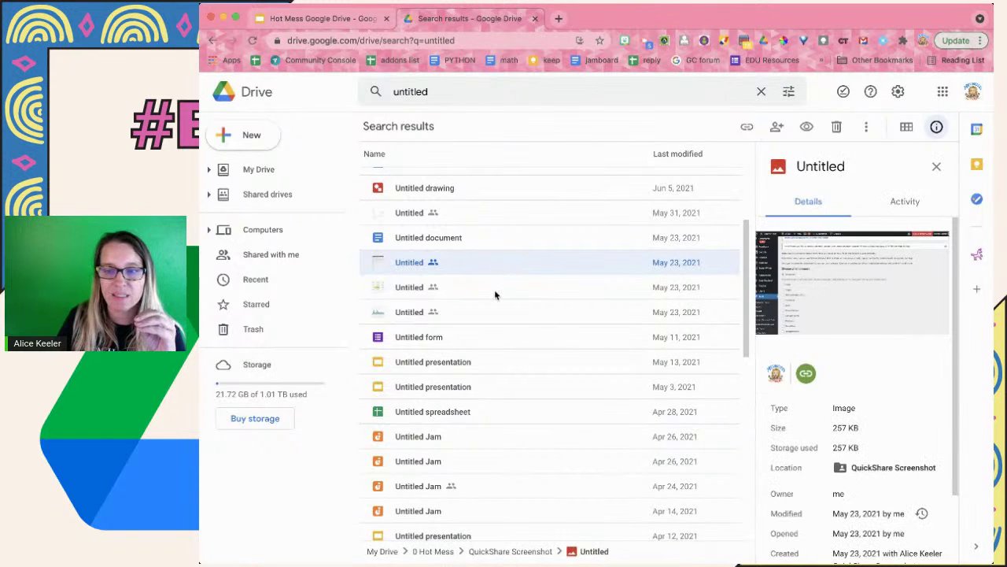
click(483, 362)
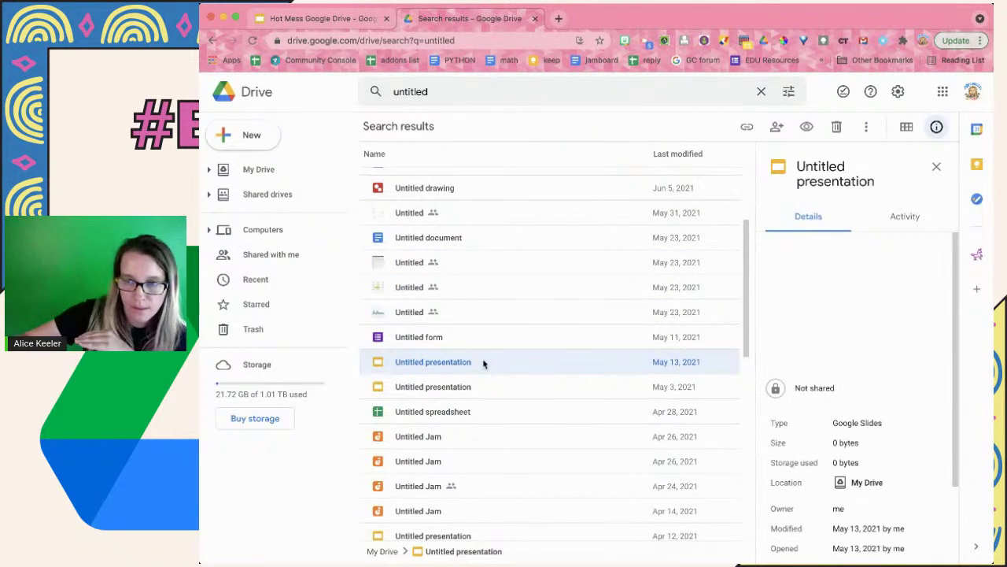
Hide the file details pane and show it again.
click(936, 168)
click(936, 126)
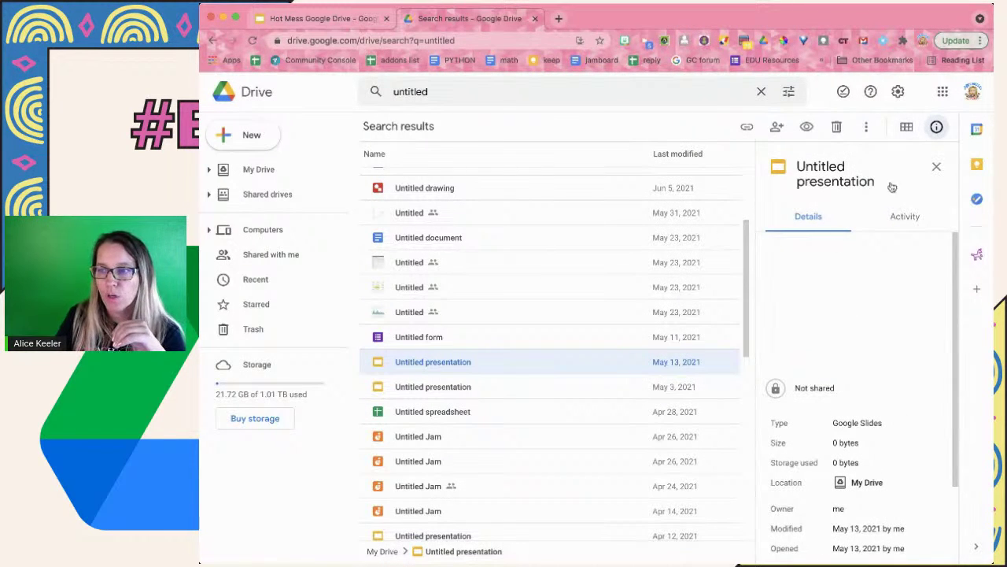
click(937, 166)
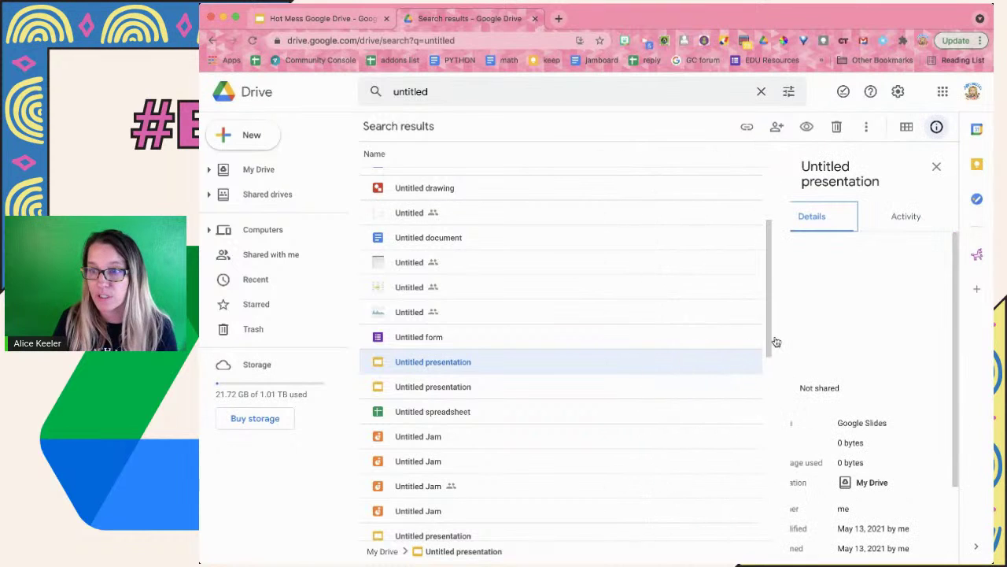
Move the second Untitled Jam dated Apr 26, 2021 to the trash.
click(428, 462)
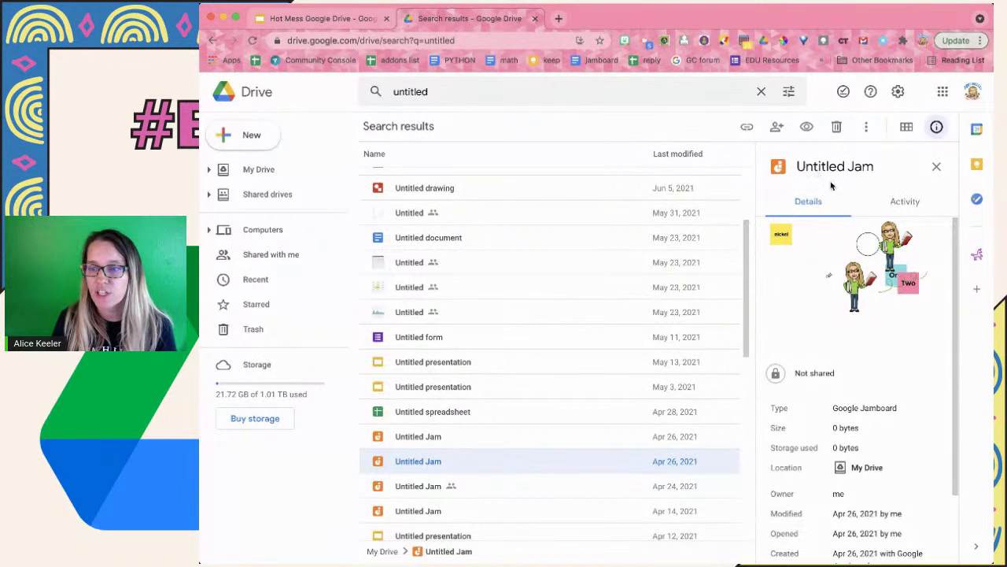
click(837, 126)
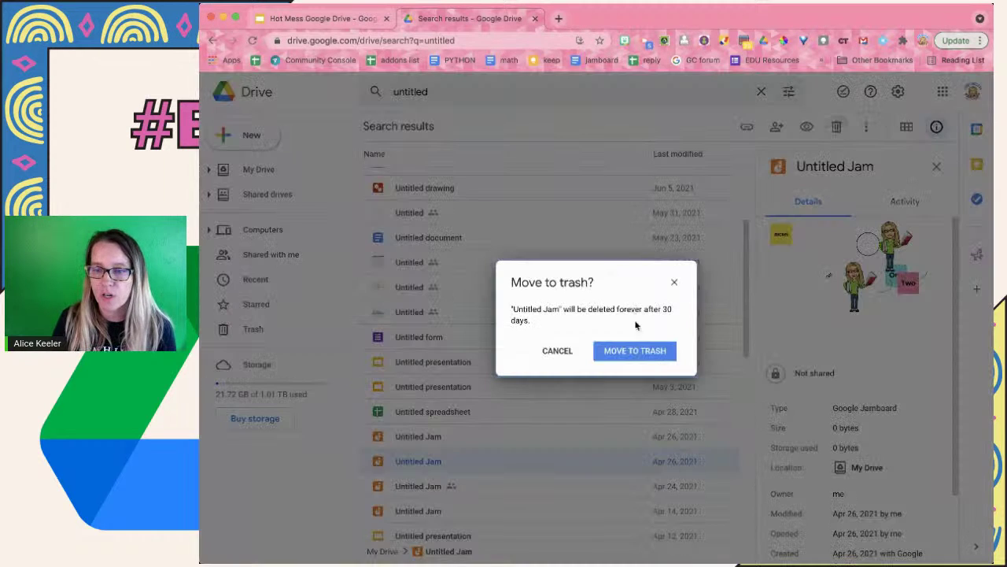
click(633, 352)
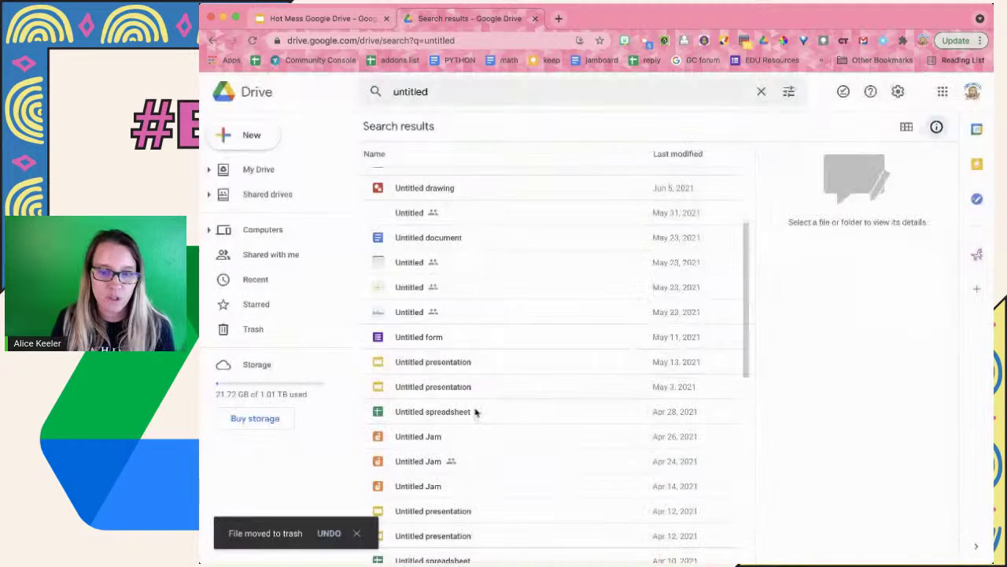
Preview the Untitled presentation dated May 3, 2021, and move it to the trash.
click(415, 385)
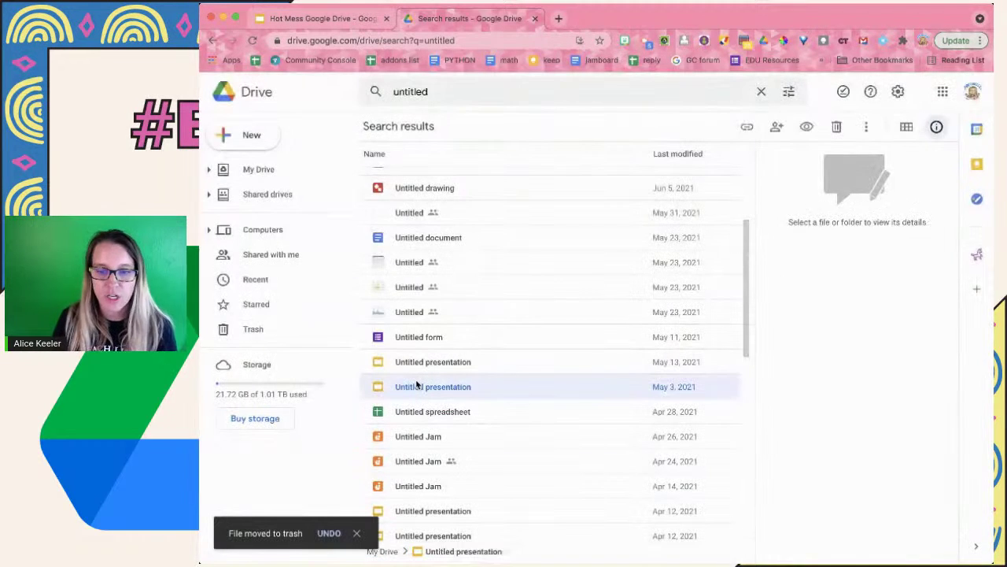
double_click(417, 385)
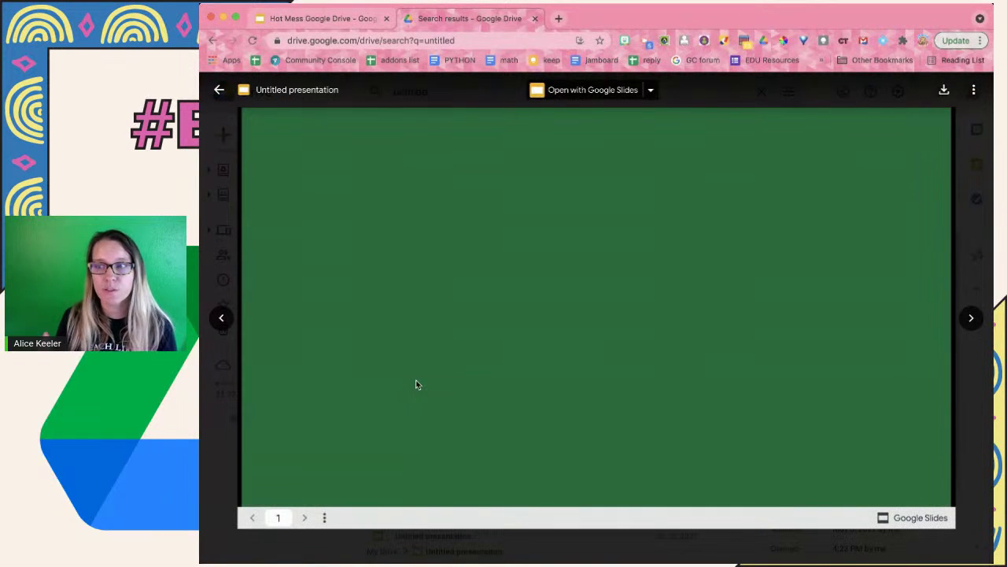
click(219, 89)
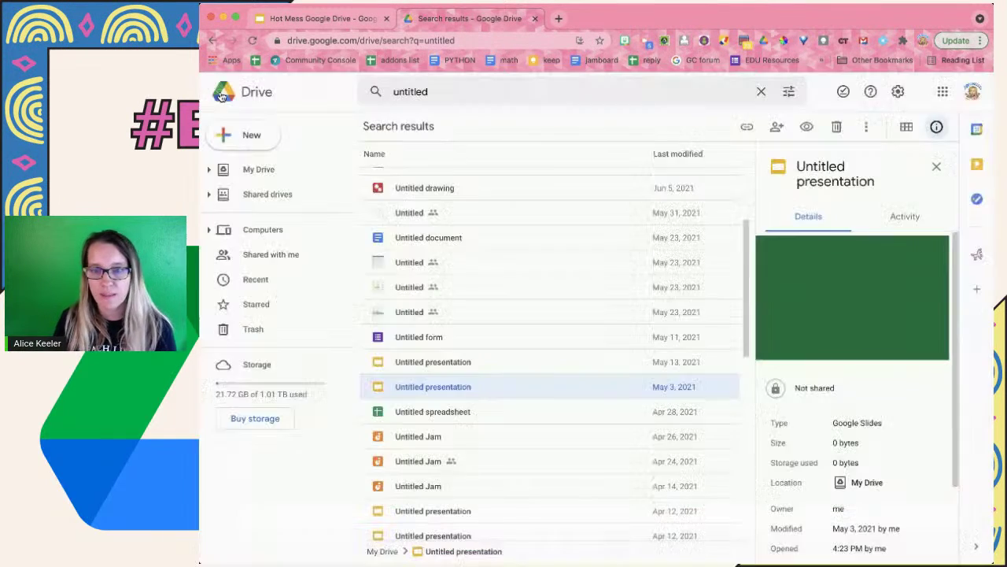
click(836, 127)
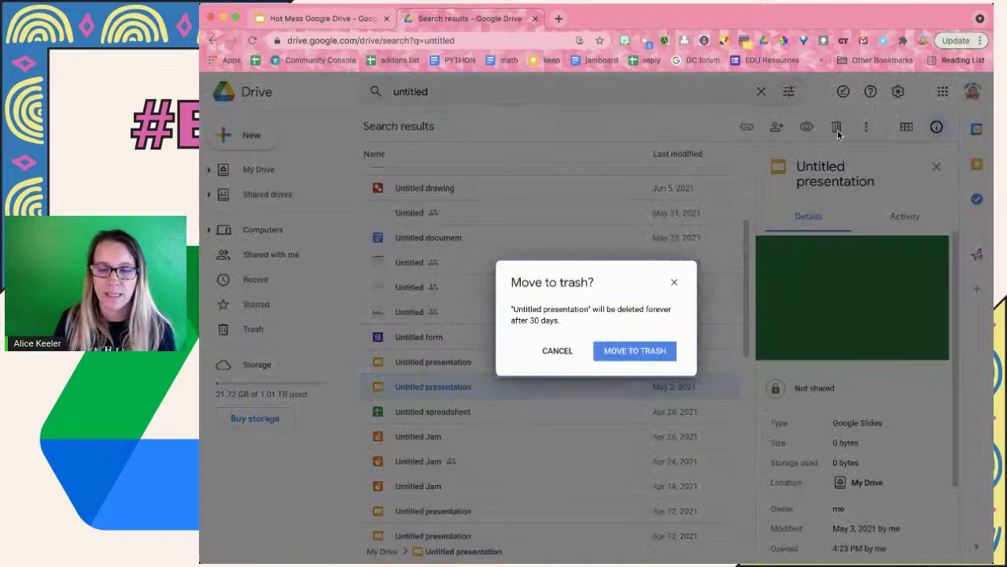
click(635, 351)
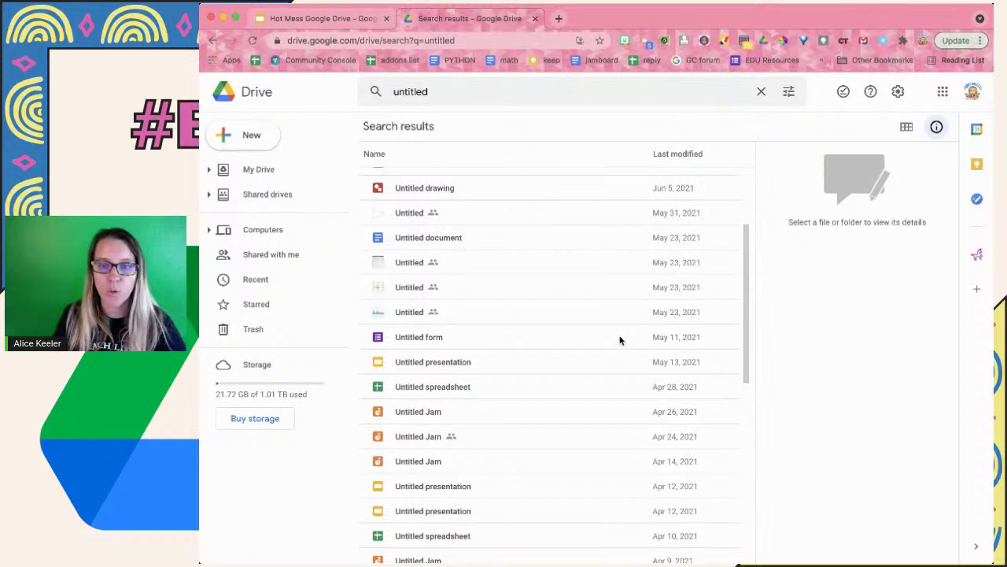
Clear the "untitled" search and return to My Drive.
click(760, 92)
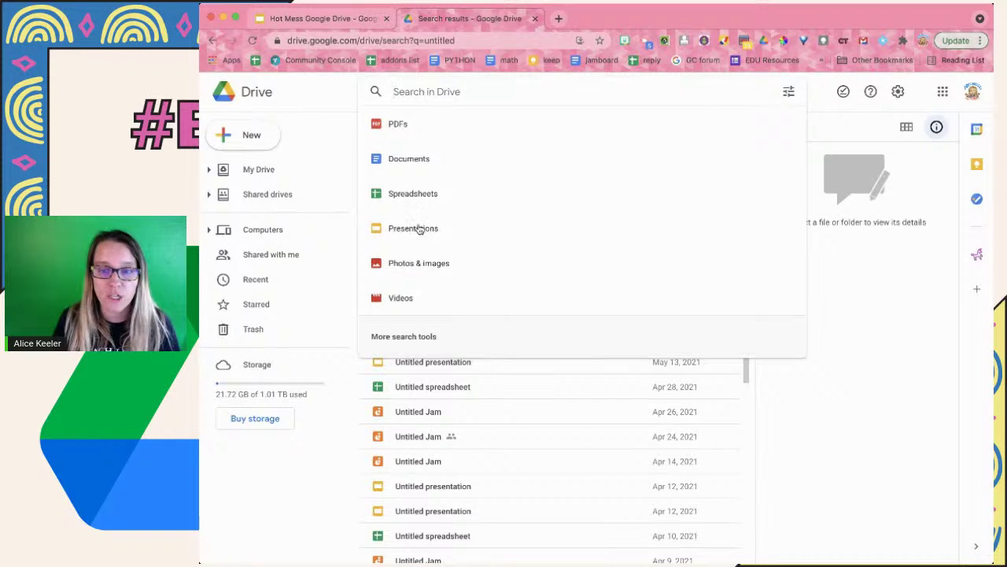
click(268, 172)
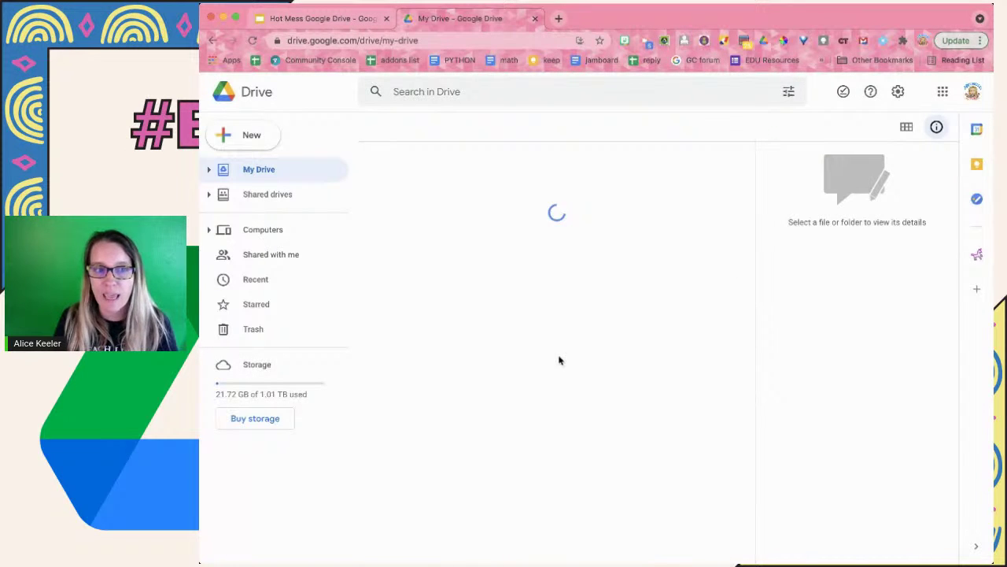
click(480, 412)
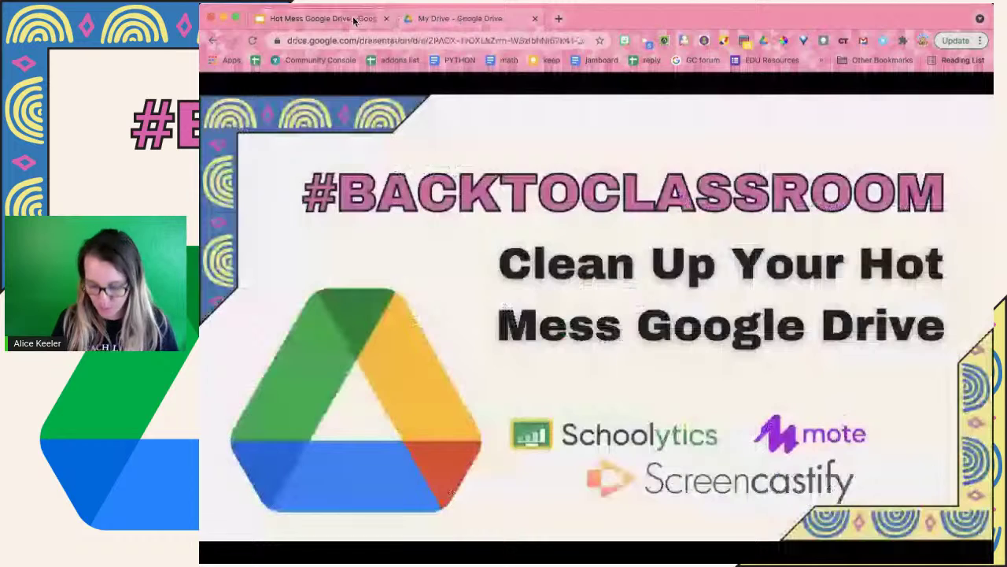
Switch to the Hot Mess Google Drive presentation, show the BACKTOCLASSROOM.ORG slide, and return to the title slide.
click(353, 19)
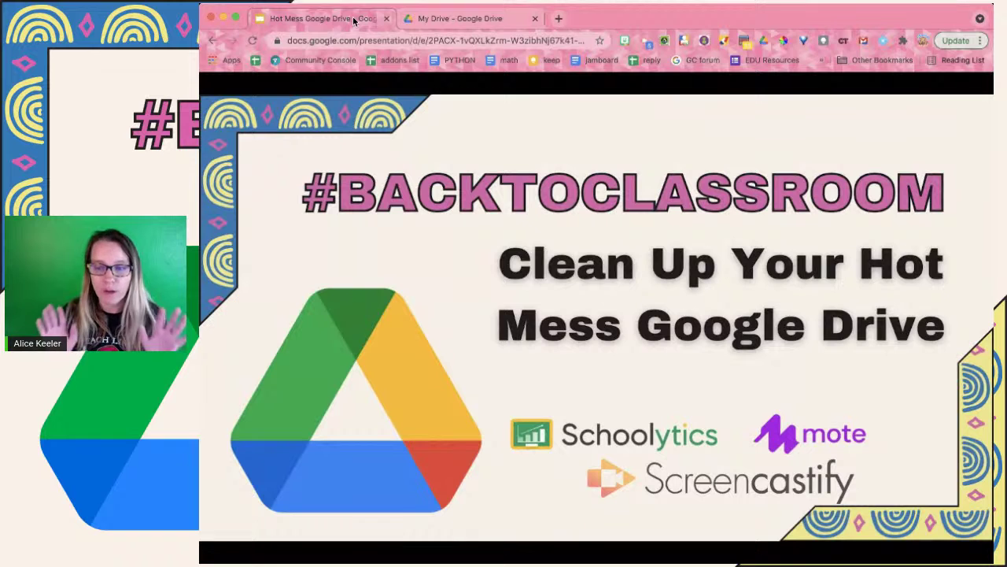
click(376, 105)
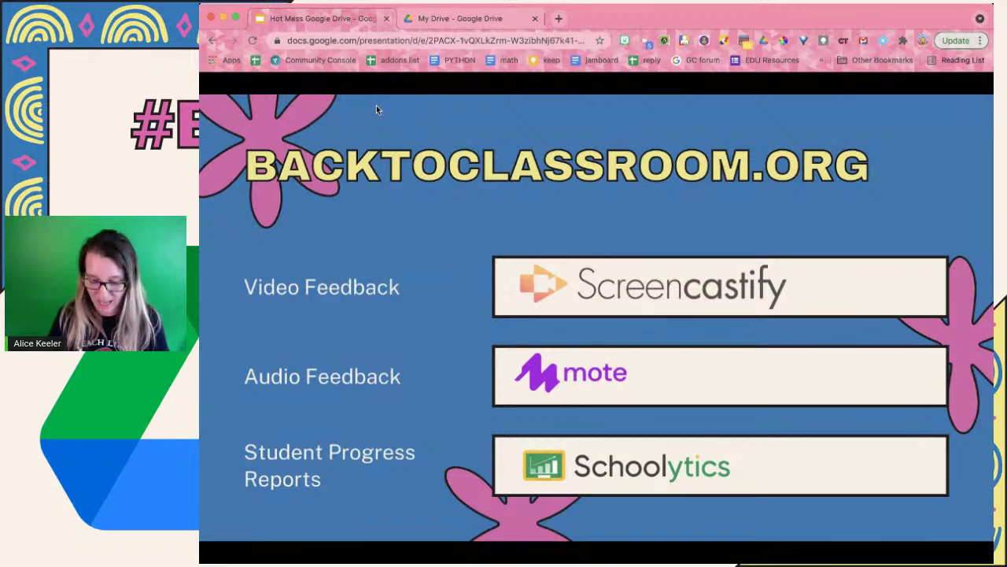
key(Left)
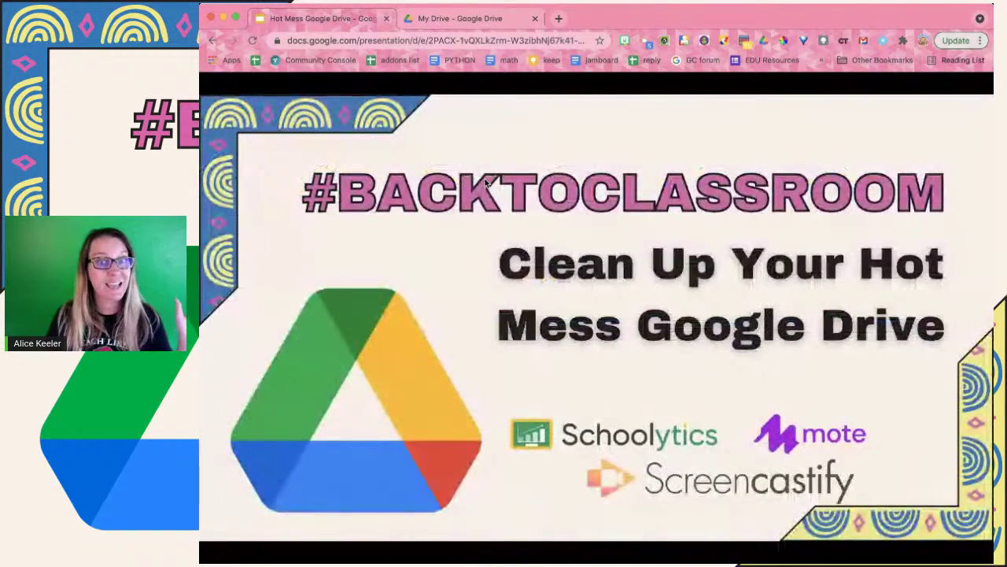